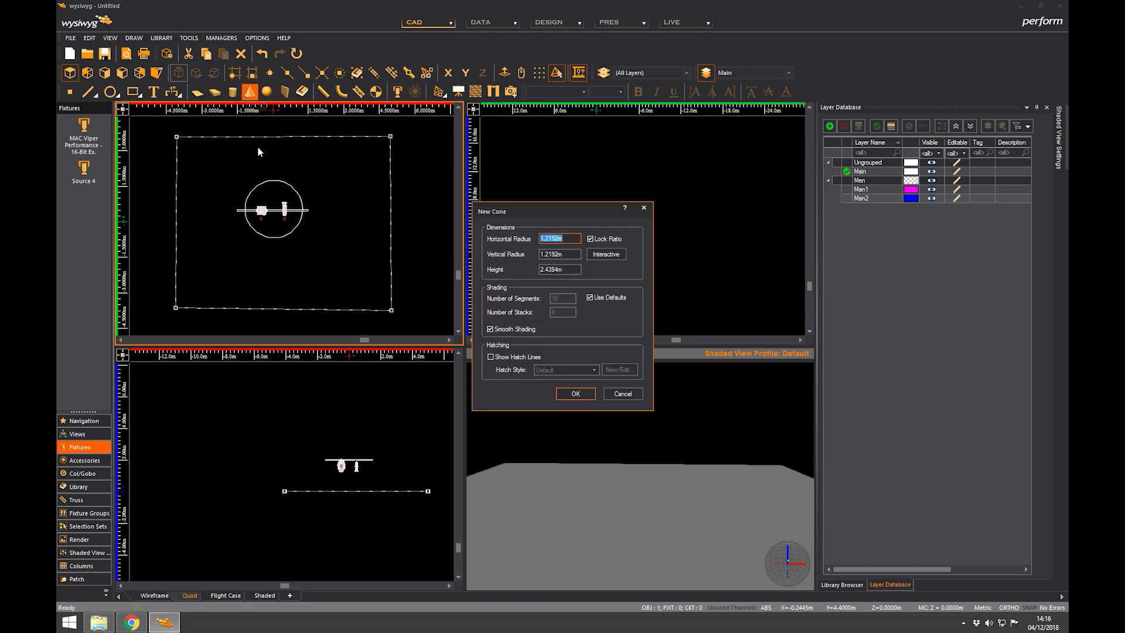
Step: Place a default-size cone at the floor's rear left and a sphere of 1.2192 m radius at its rear right
left_click(574, 394)
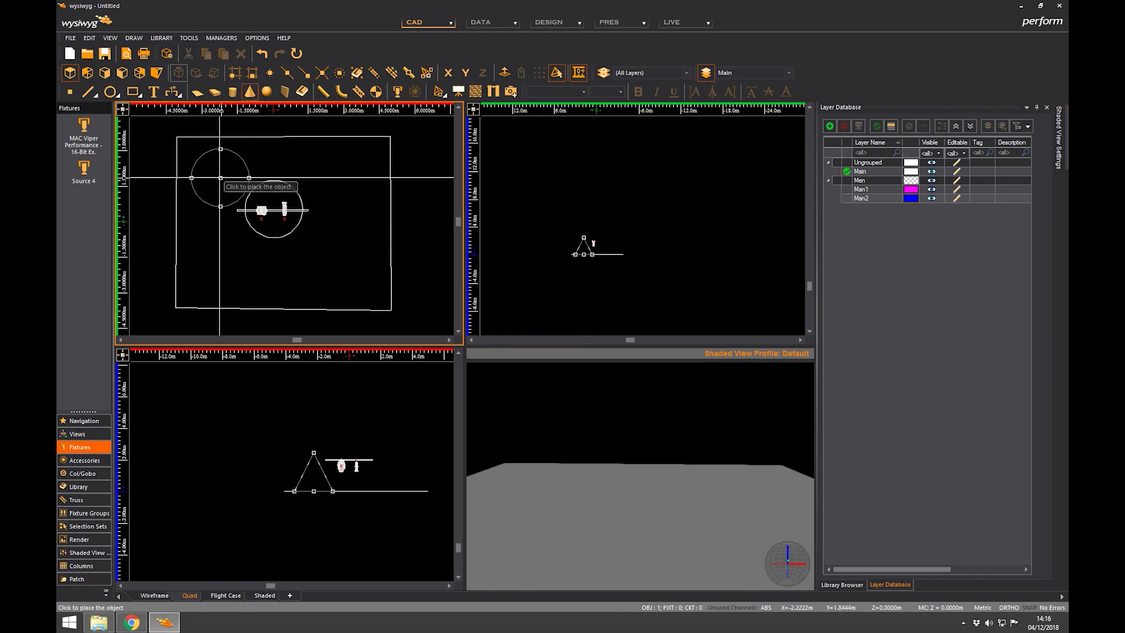
left_click(219, 177)
left_click(267, 92)
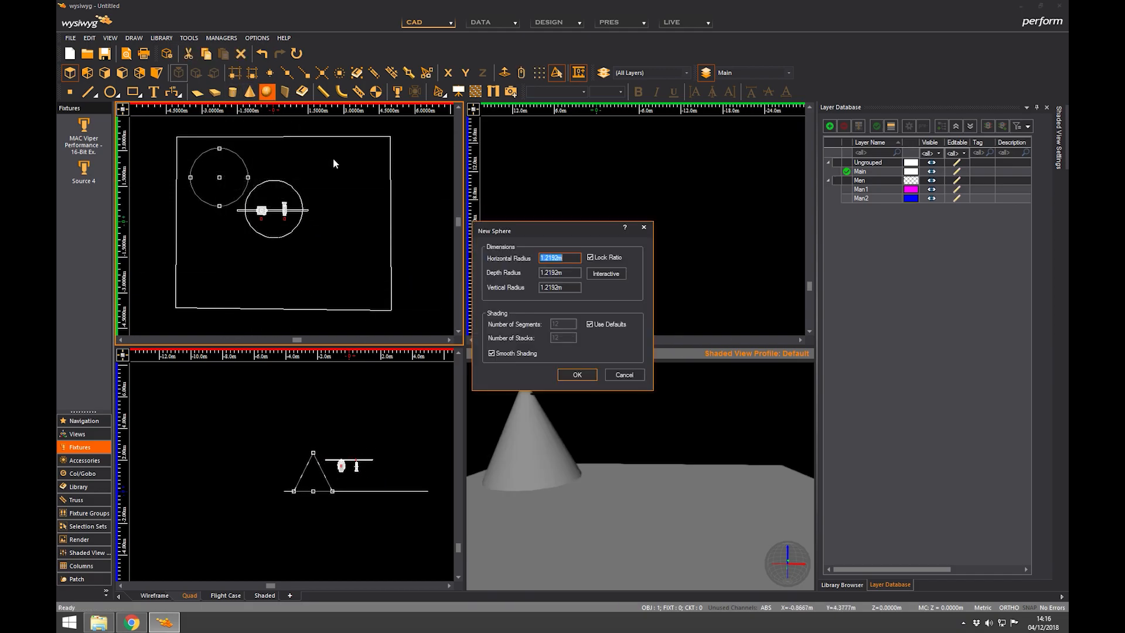
left_click(578, 375)
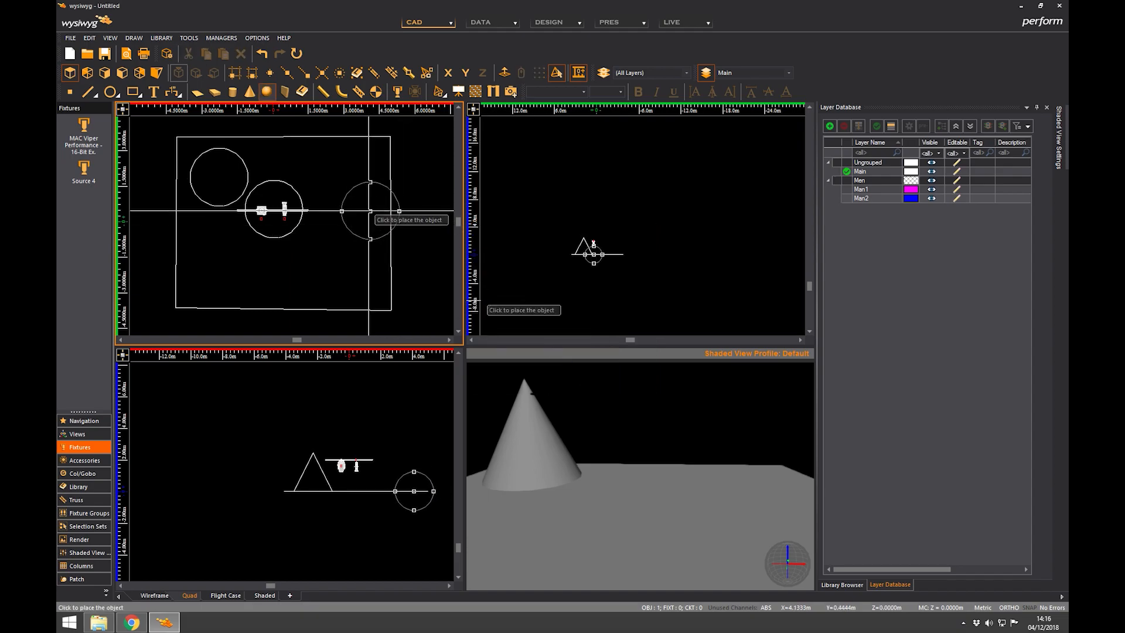
left_click(344, 174)
left_click(407, 190)
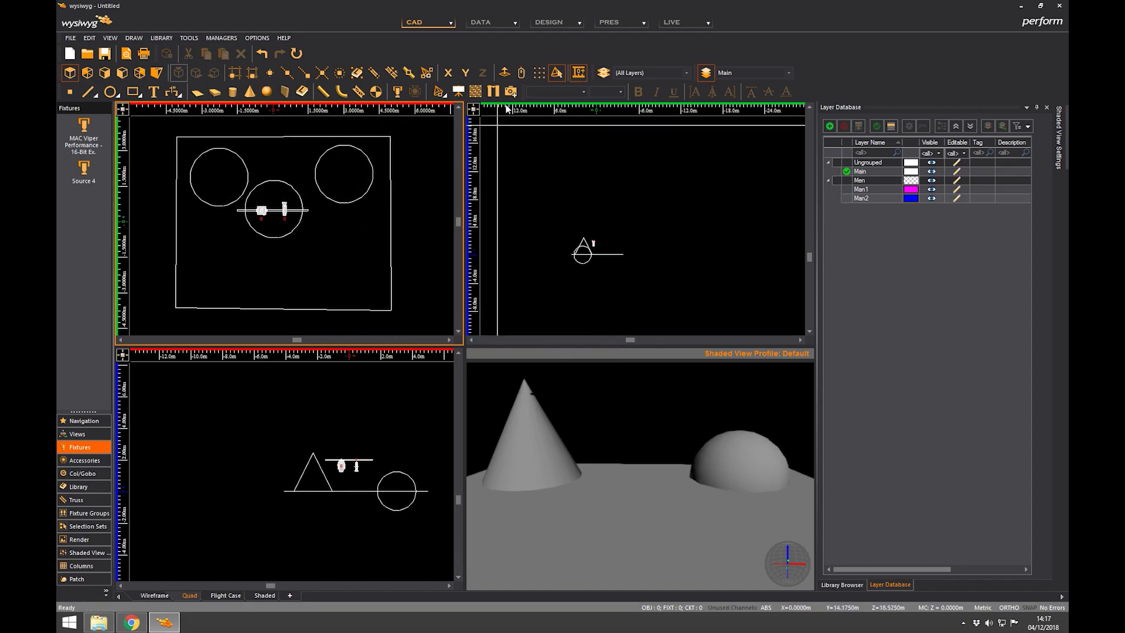
Step: Switch to Design mode, check the scene in the shaded view, and display My Look in the quad view
left_click(558, 23)
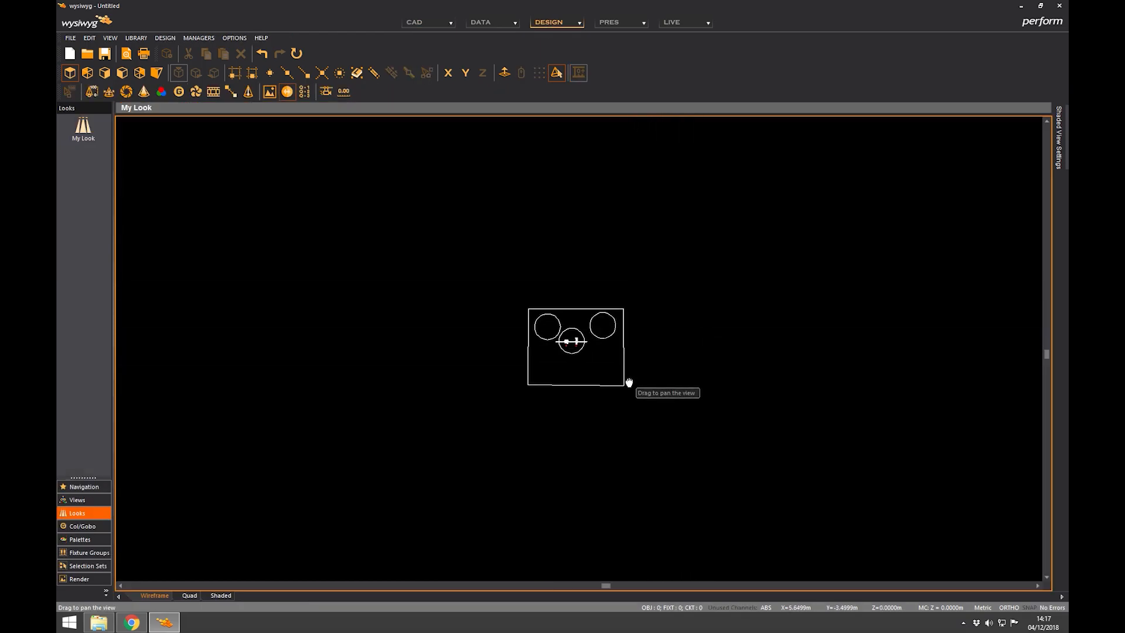
scroll(525, 356, "up", 1)
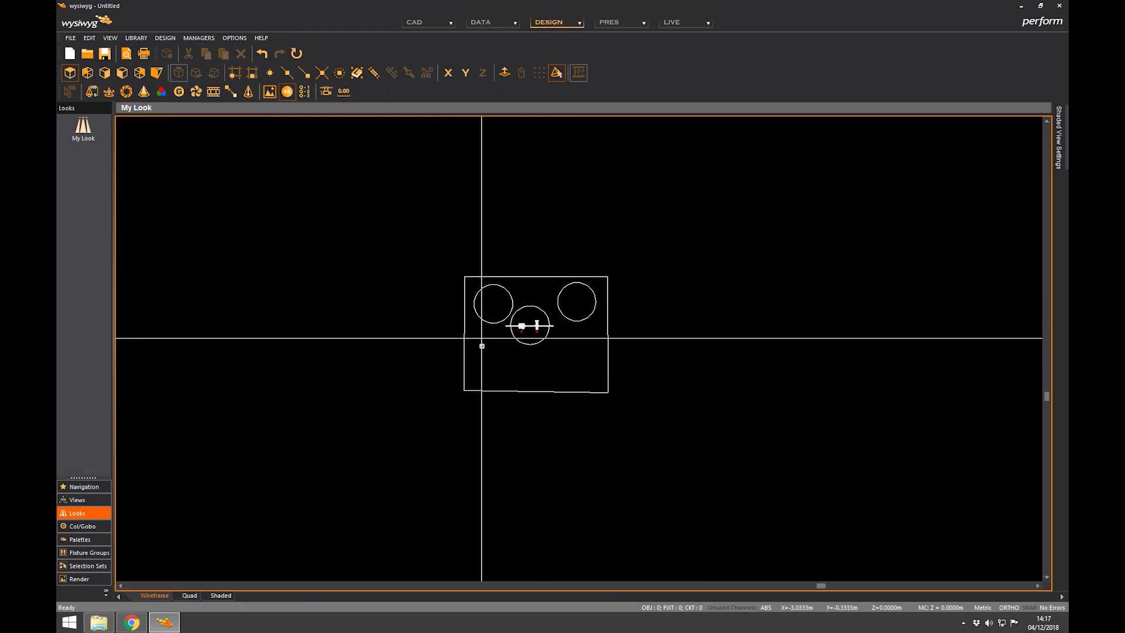
left_click(222, 595)
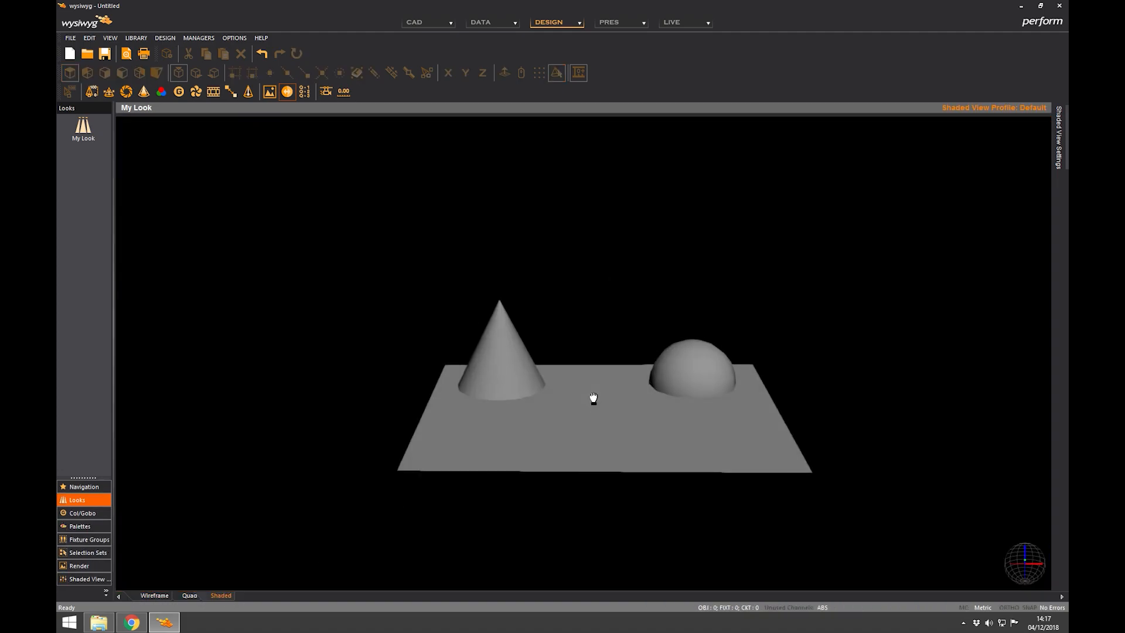
mouse_move(619, 426)
middle_mouse_down()
mouse_move(625, 532)
mouse_move(638, 536)
mouse_move(632, 428)
mouse_move(530, 371)
mouse_move(517, 346)
middle_mouse_up()
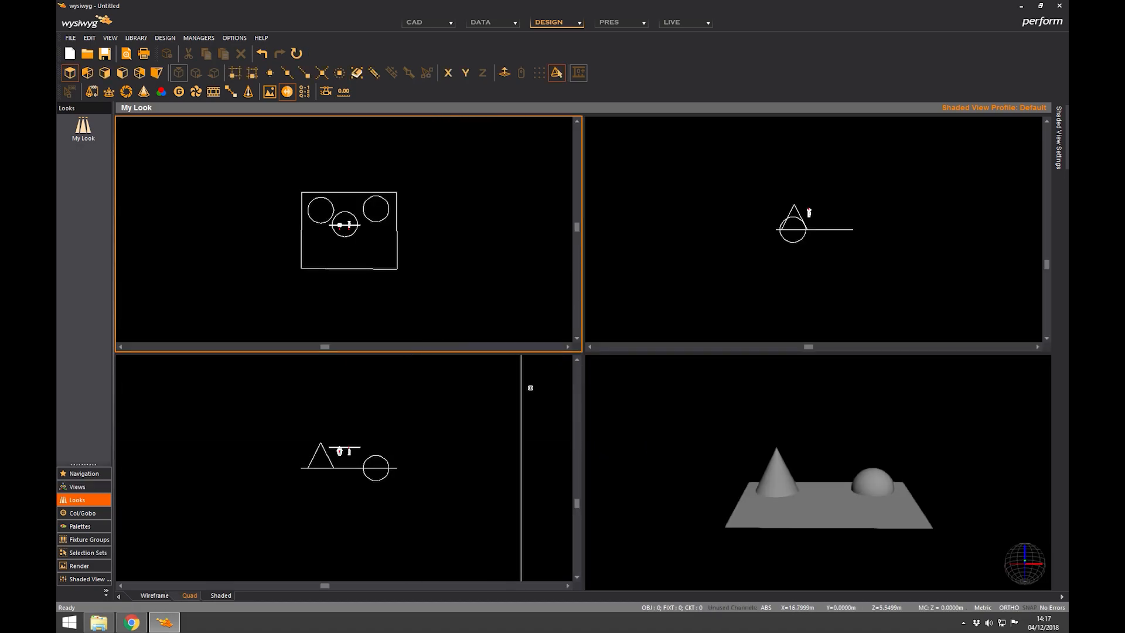
middle_click_drag(782, 238, 732, 269)
middle_click_drag(361, 479, 376, 481)
scroll(346, 462, "up", 3)
middle_click_drag(428, 270, 443, 264)
middle_click_drag(789, 460, 789, 465)
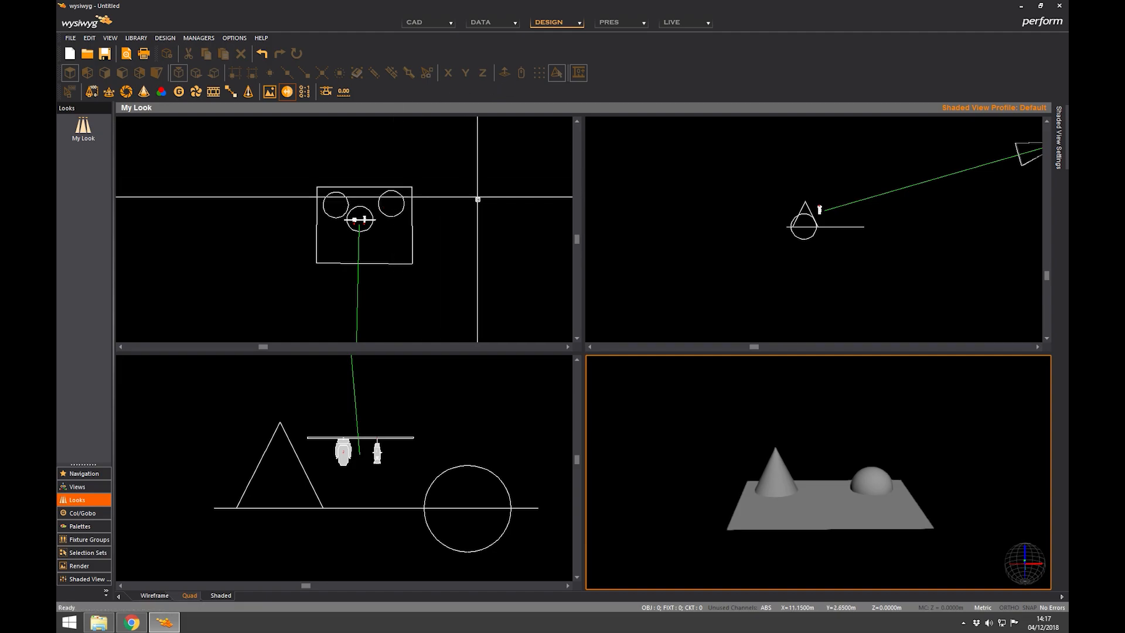
left_click(404, 207)
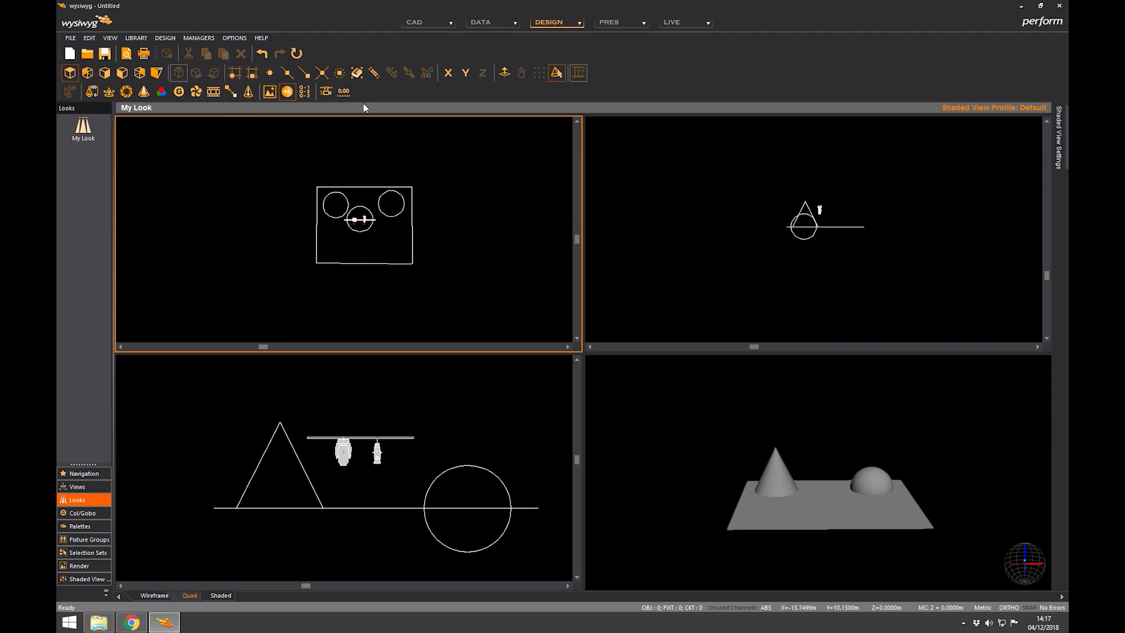
Step: Select the Source 4 fixture in the plan view, followed by the MAC Viper Performance beside it
left_click(365, 219)
scroll(368, 217, "up", 5)
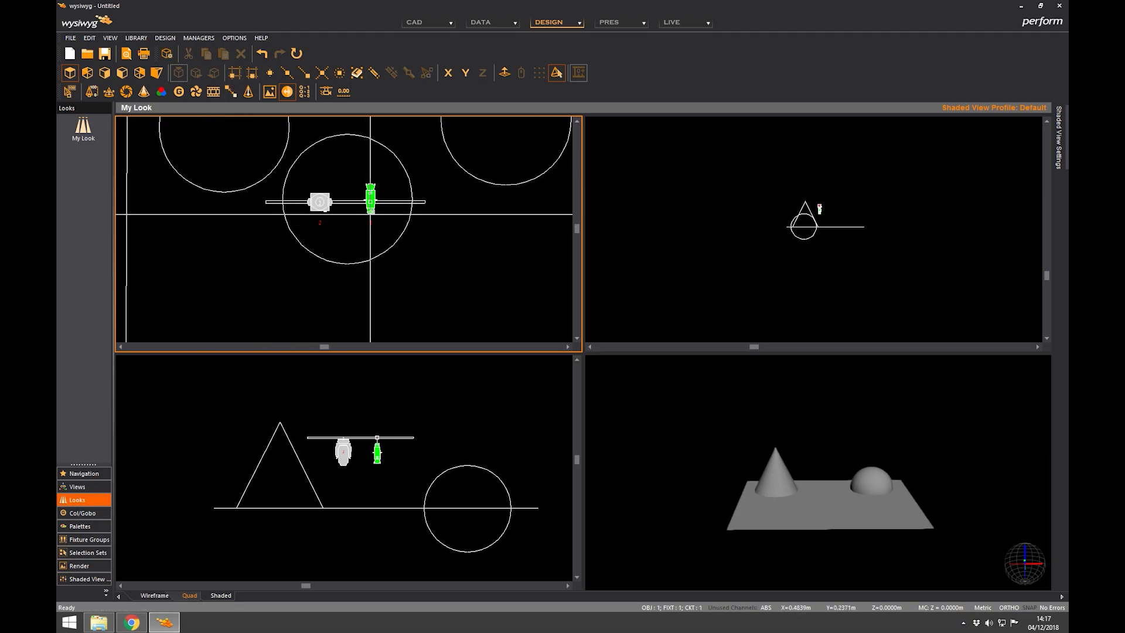
scroll(369, 205, "down", 5)
scroll(362, 193, "up", 5)
left_click(347, 205)
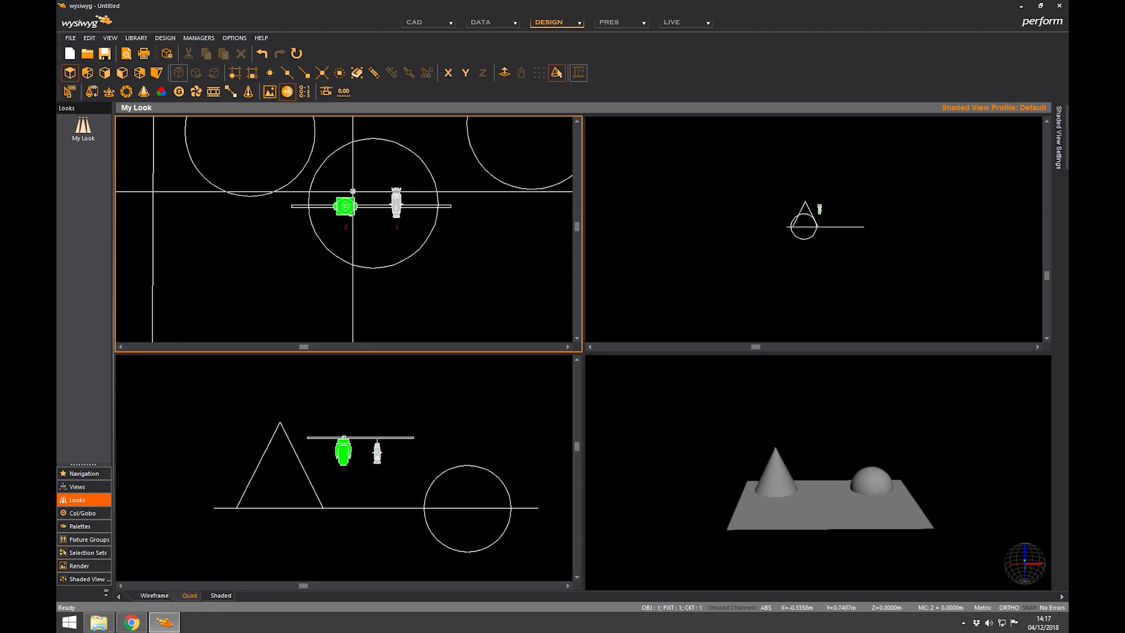
scroll(369, 205, "down", 3)
scroll(370, 205, "down", 2)
middle_click_drag(423, 217, 408, 239)
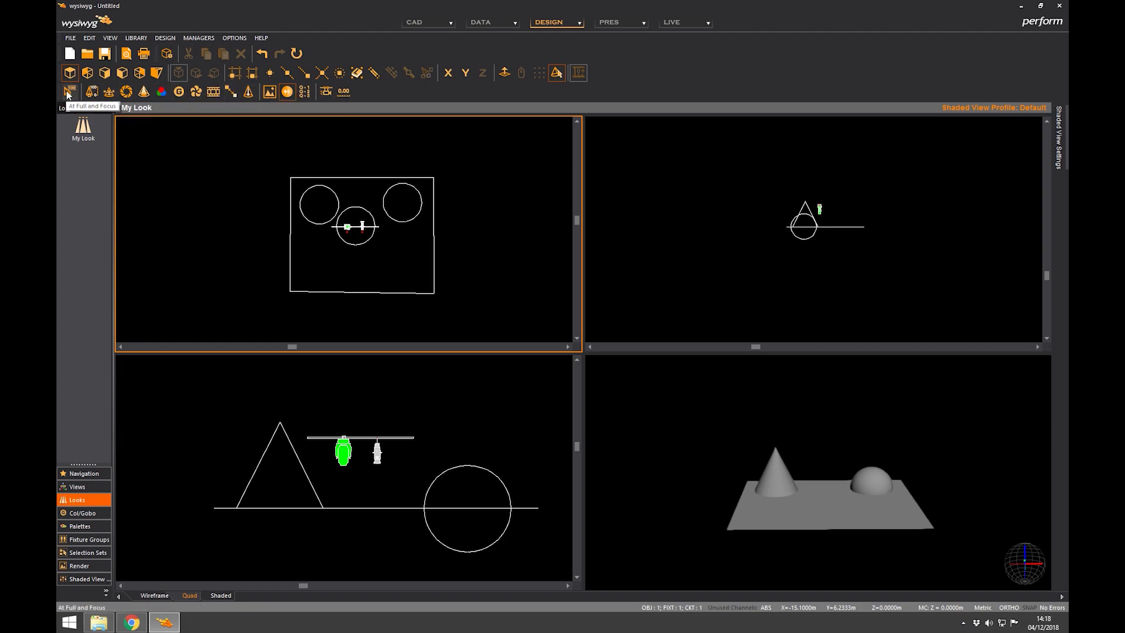
Step: Select the Source 4 fixture, bring it to full intensity, and try to focus it on another point of the floor
left_click(378, 454)
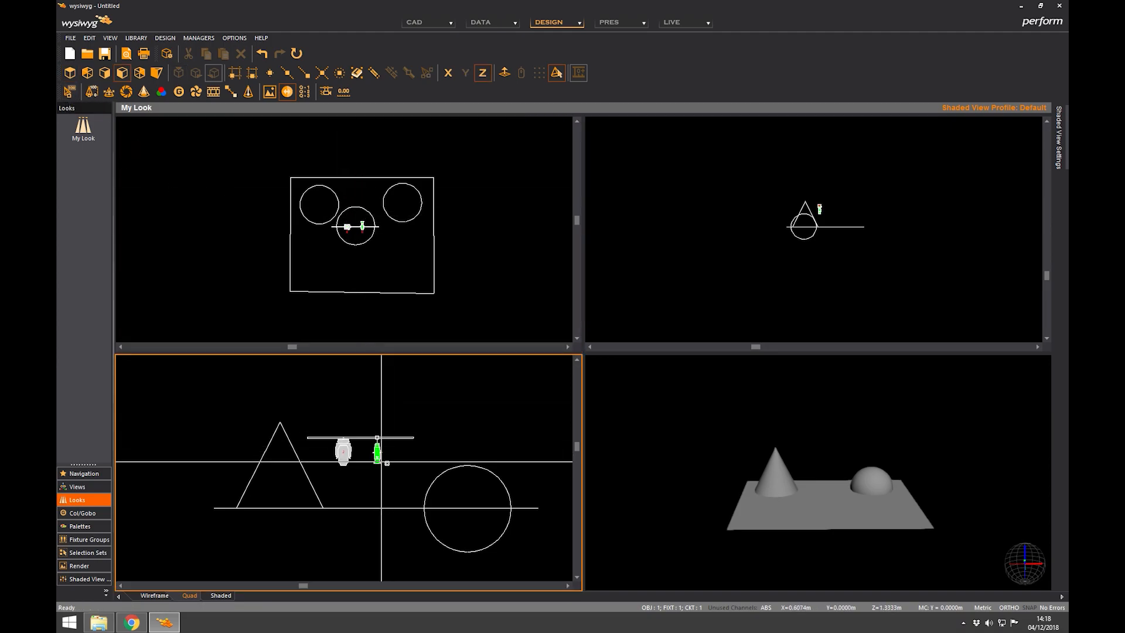
left_click(69, 92)
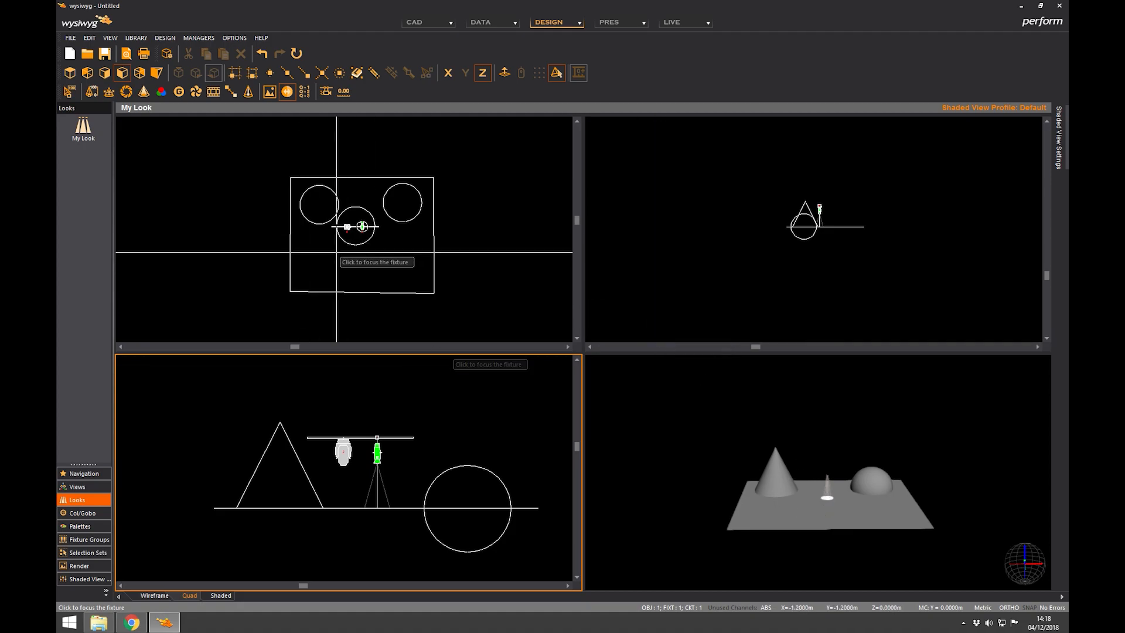
left_click(407, 239)
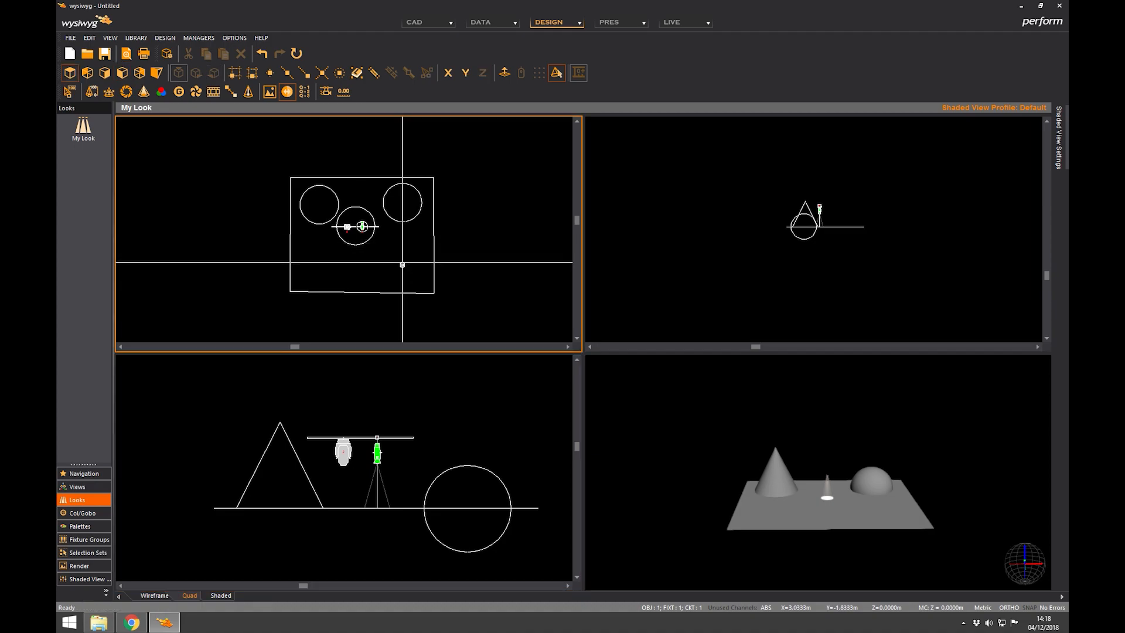
middle_click_drag(399, 253, 386, 252)
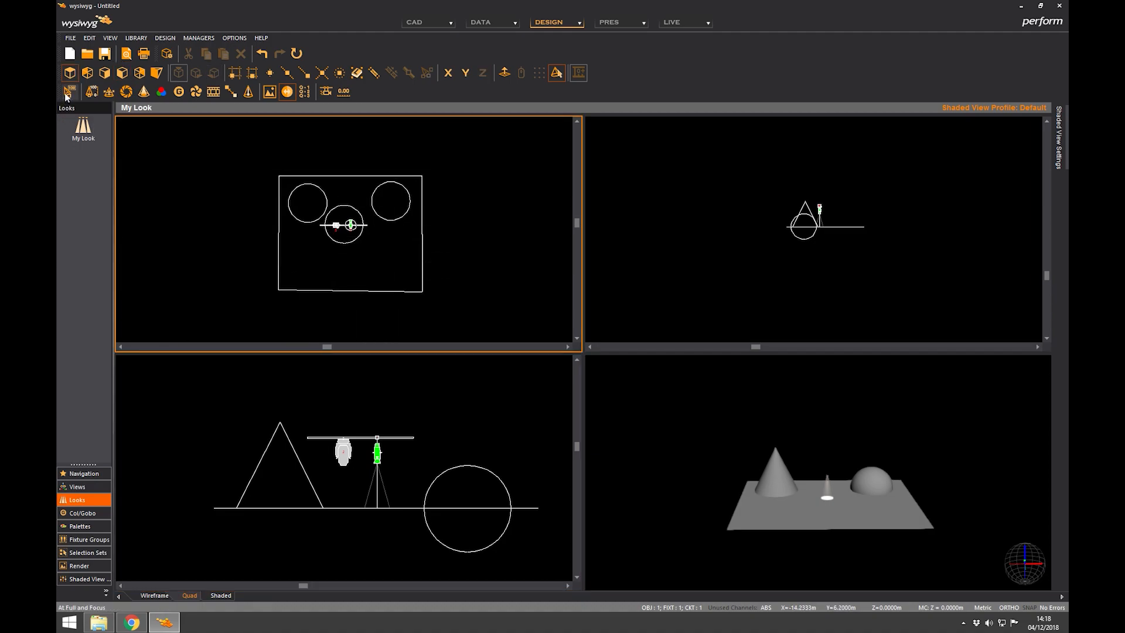
scroll(379, 232, "up", 6)
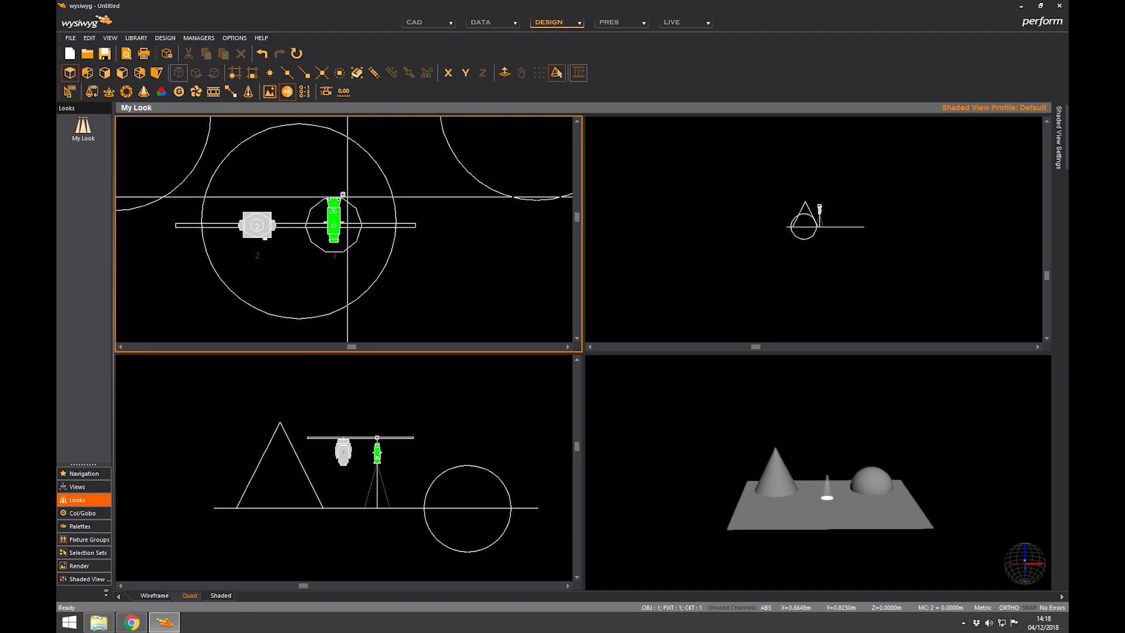
left_click(68, 95)
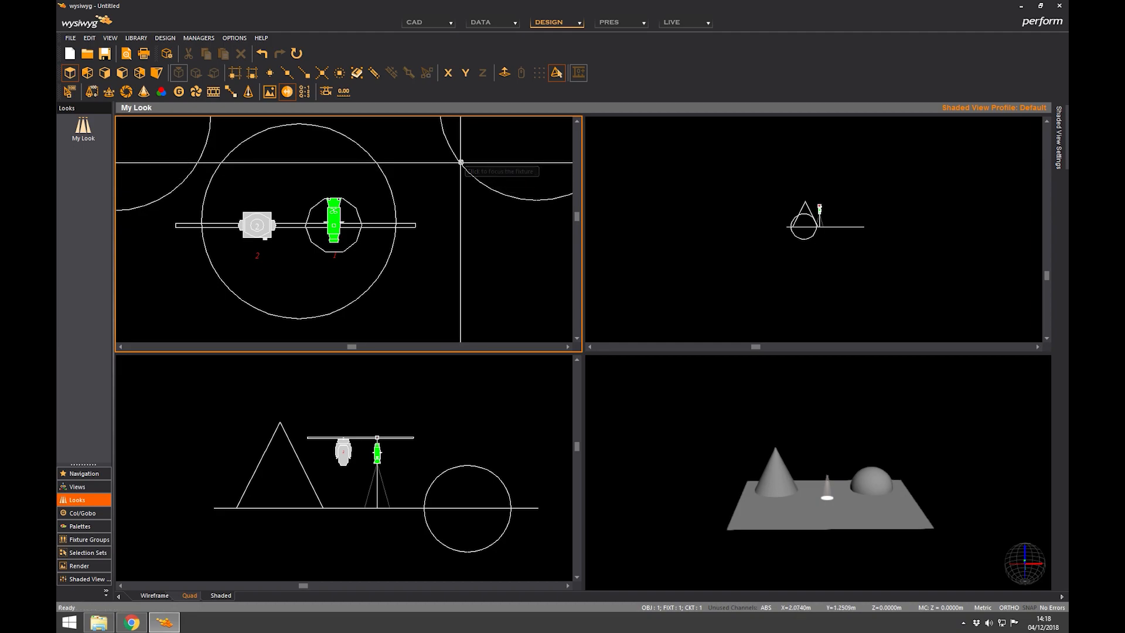
middle_click_drag(410, 174, 394, 194)
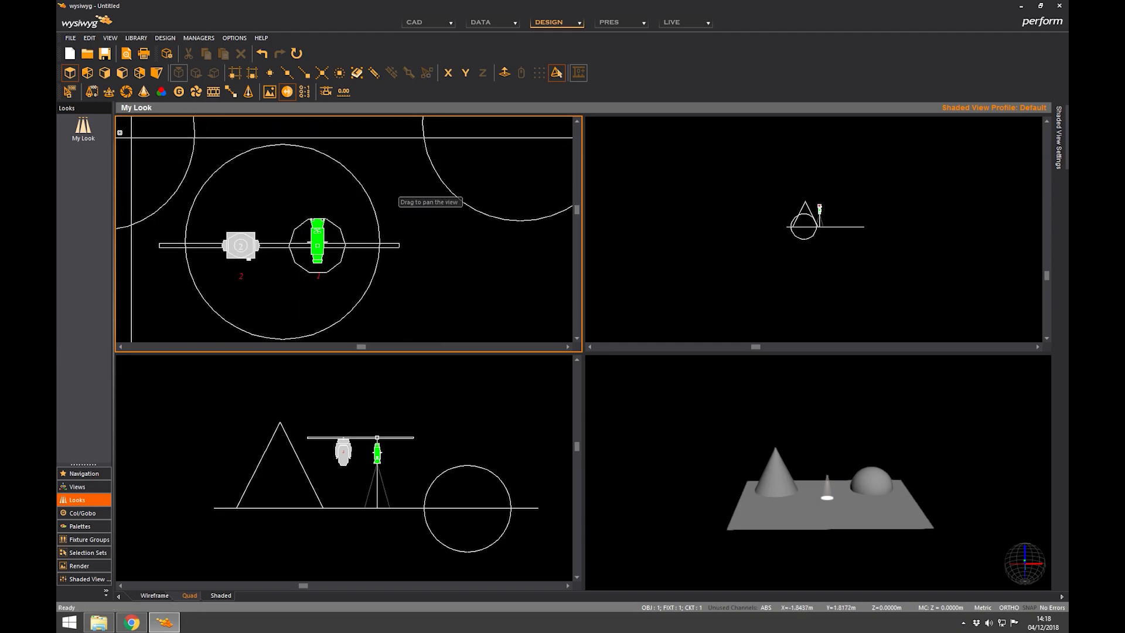
Step: Open the intensity and focus controls for the Source 4 fixture and view its beam from higher up in the shaded view
left_click(91, 94)
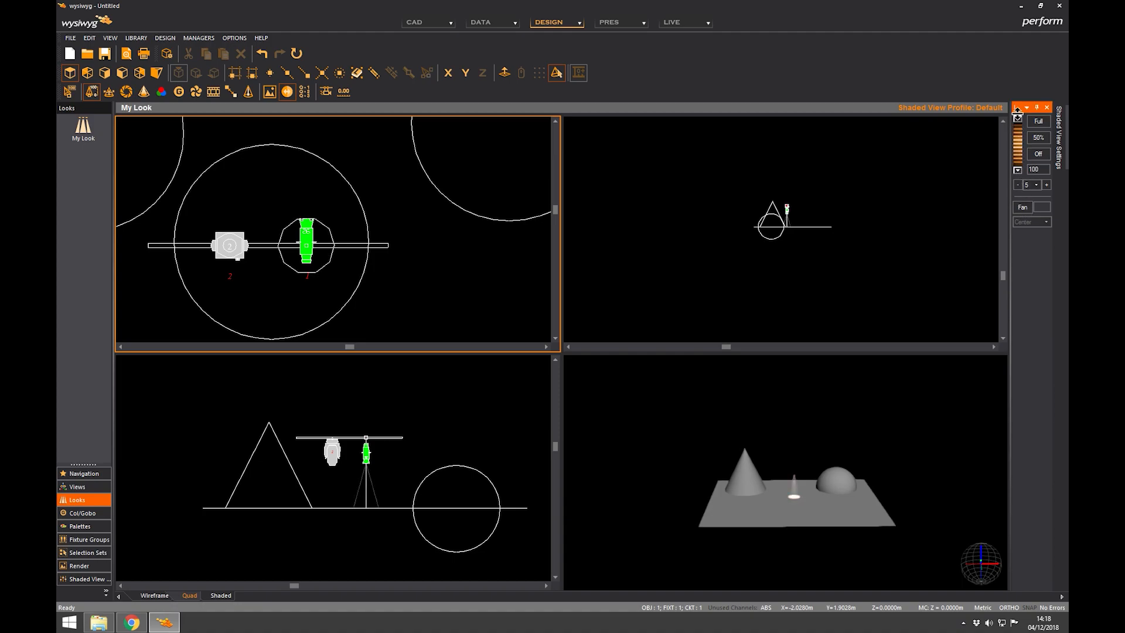
left_click(833, 477)
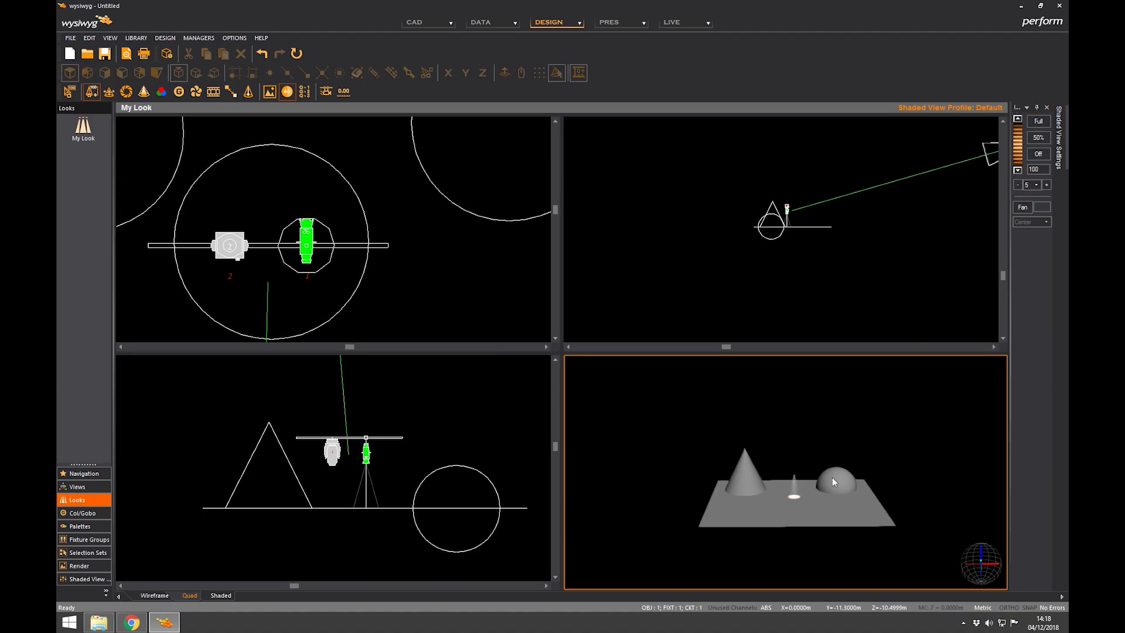
scroll(832, 477, "up", 3)
scroll(829, 483, "up", 2)
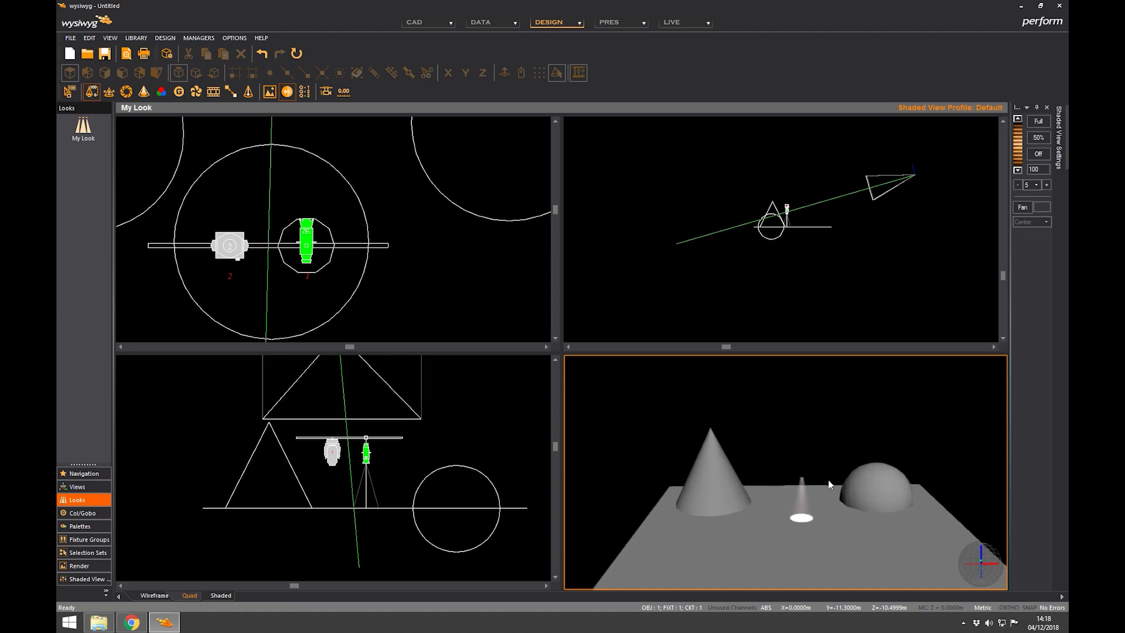
middle_click_drag(849, 480, 810, 461)
scroll(744, 457, "up", 2)
mouse_move(728, 456)
middle_mouse_down()
mouse_move(744, 456)
mouse_move(735, 445)
mouse_move(747, 511)
mouse_move(774, 487)
mouse_move(779, 505)
mouse_move(770, 499)
middle_mouse_up()
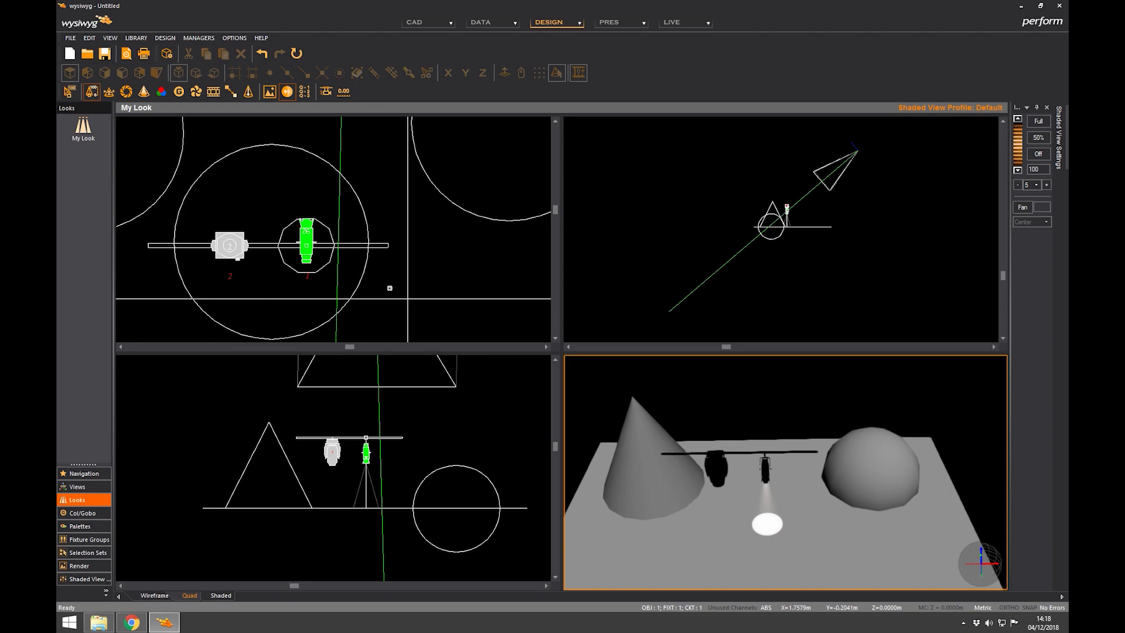
left_click(109, 92)
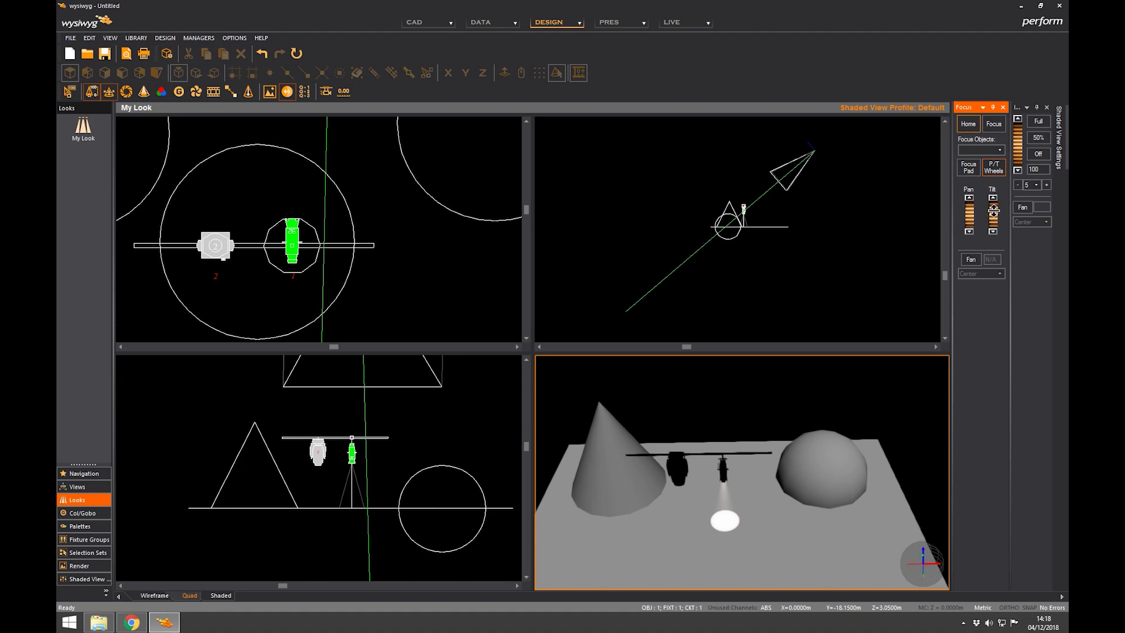
Step: Select the MAC Viper Performance, bring it to full intensity, and focus its beam at the base of the sphere
left_click(307, 224)
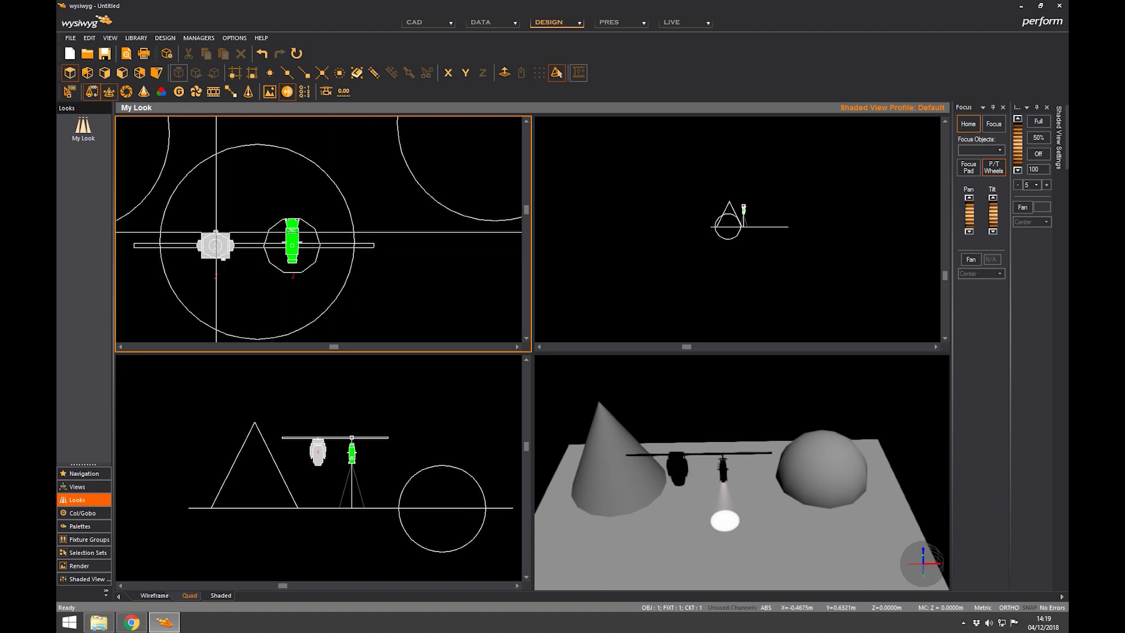
left_click(217, 233)
left_click(68, 95)
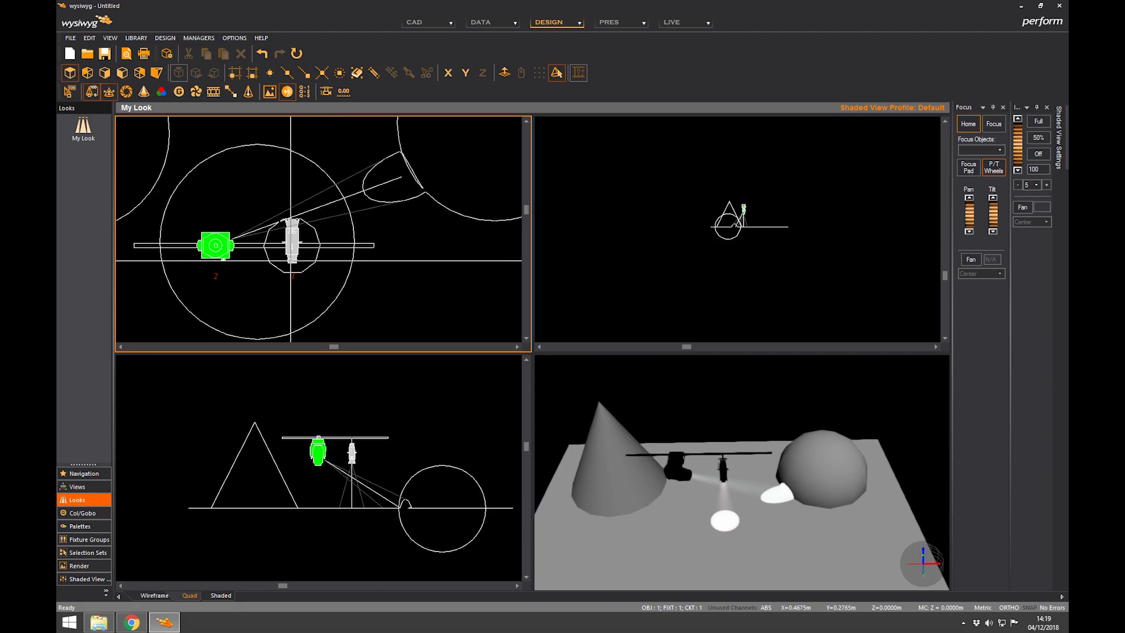
Step: Focus the Source 4 fixture onto the cone in CAD mode and return to Design mode
left_click(290, 260)
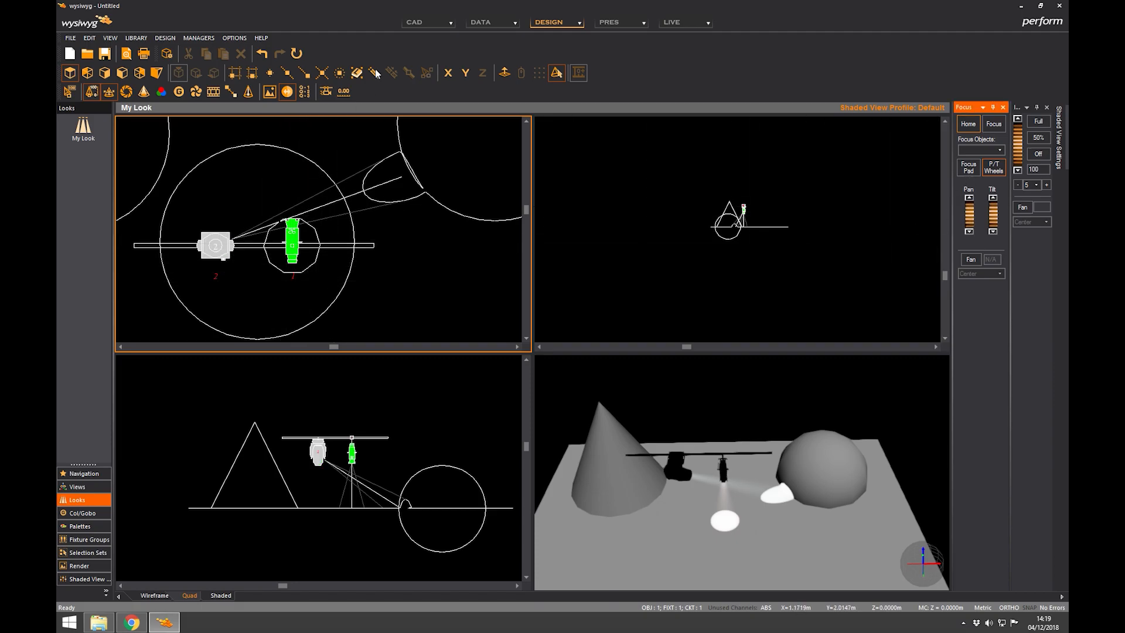
left_click(419, 22)
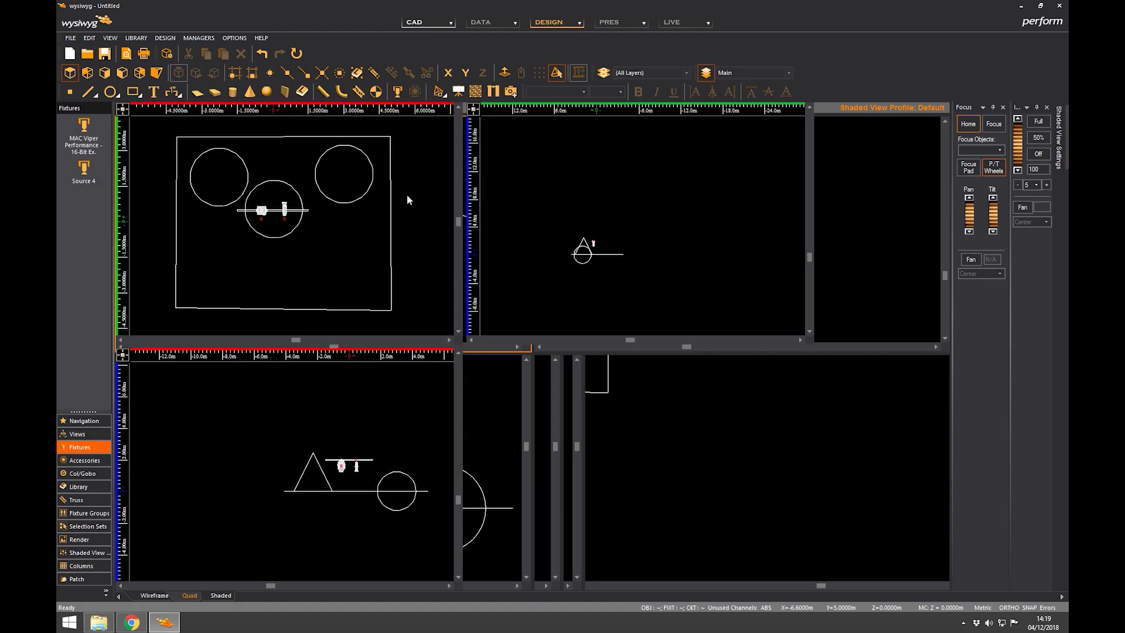
scroll(308, 235, "up", 3)
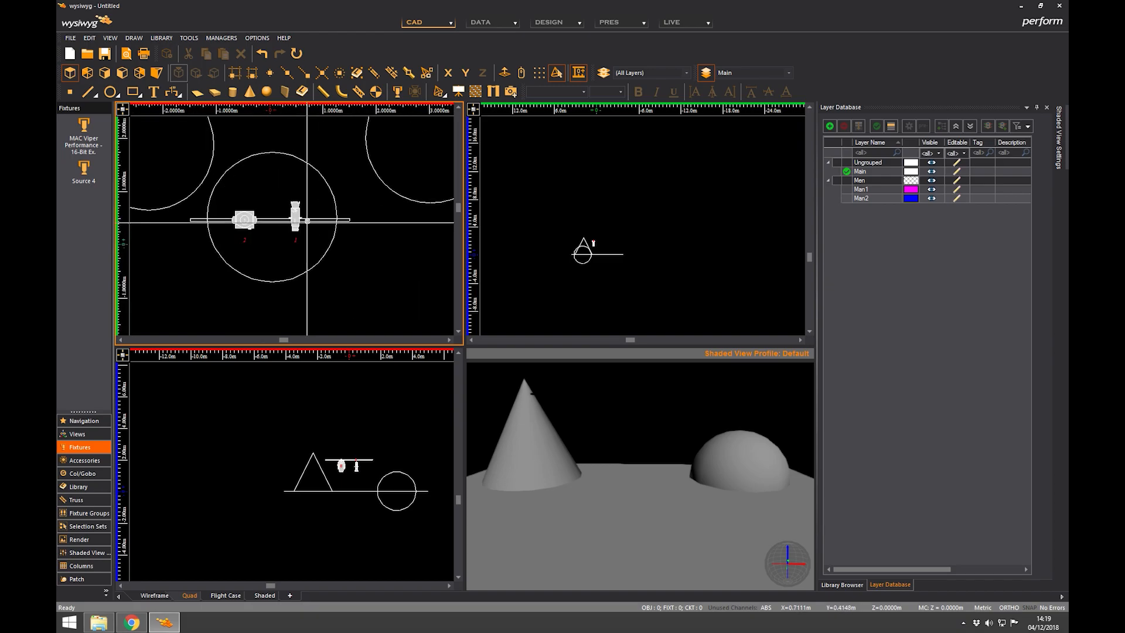
left_click(299, 218)
middle_click_drag(353, 240, 357, 242)
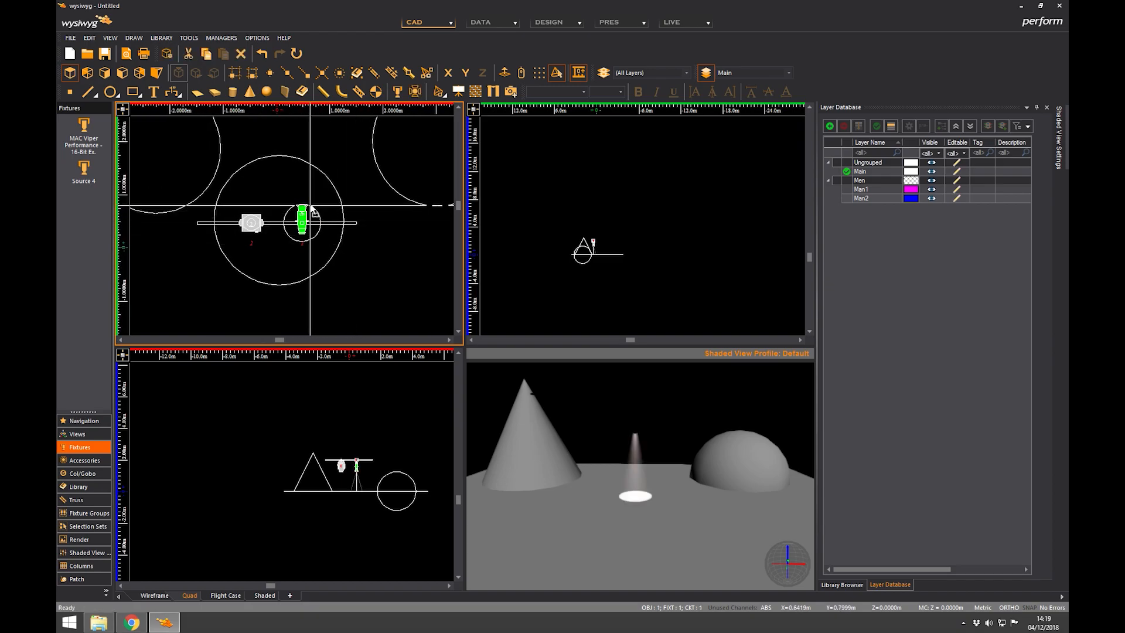
key("f")
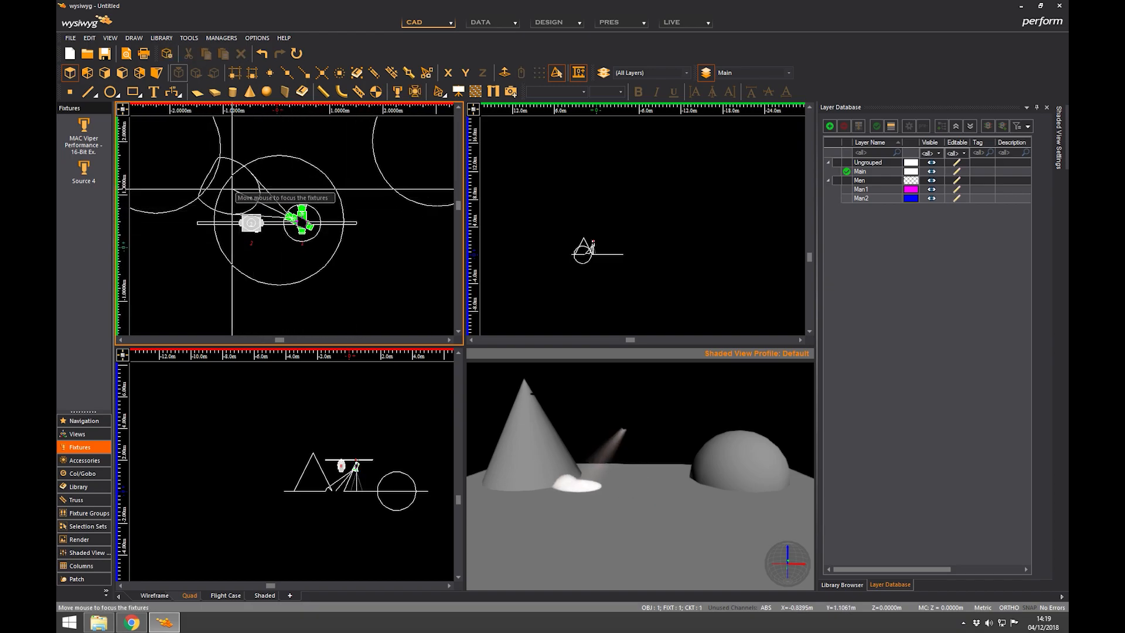
left_click(295, 188)
key("f")
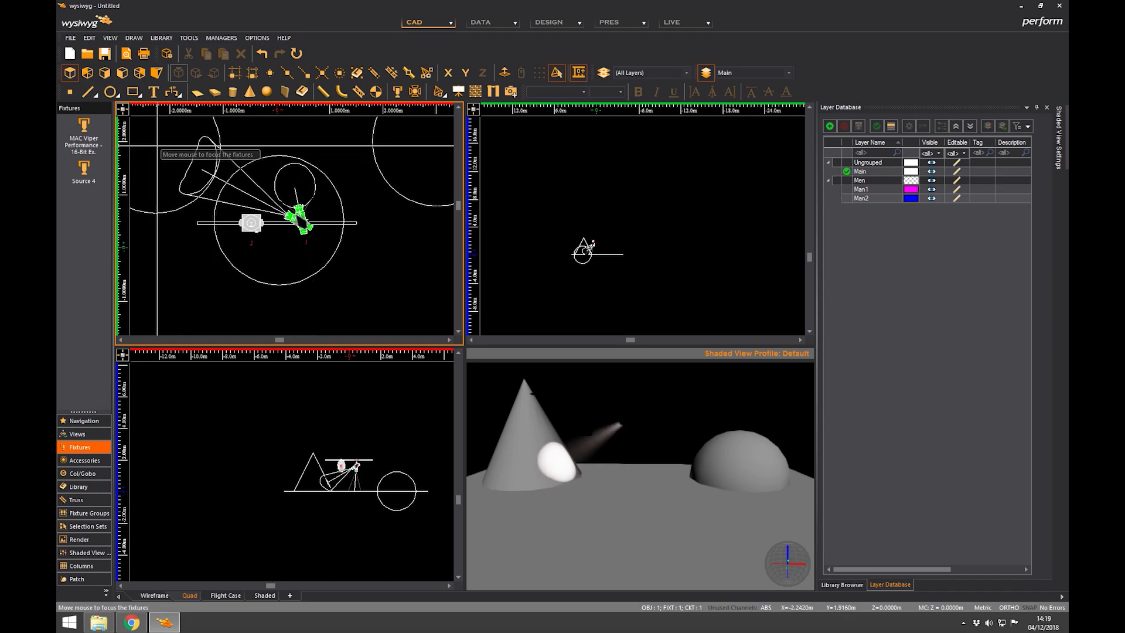
left_click(147, 150)
middle_click_drag(300, 166, 318, 176)
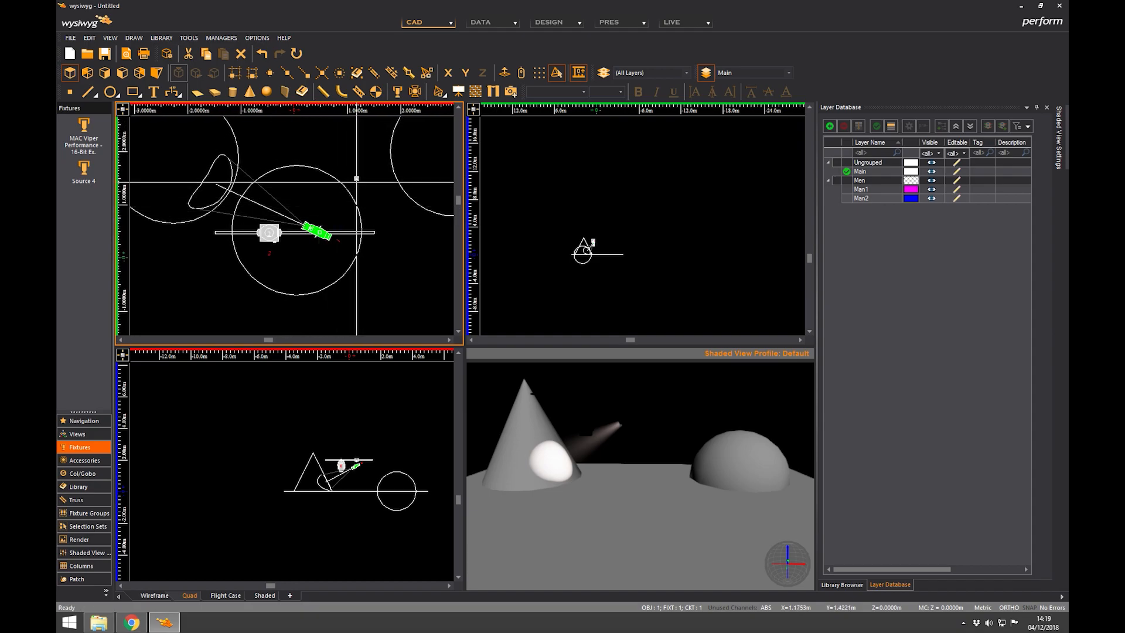
left_click(550, 23)
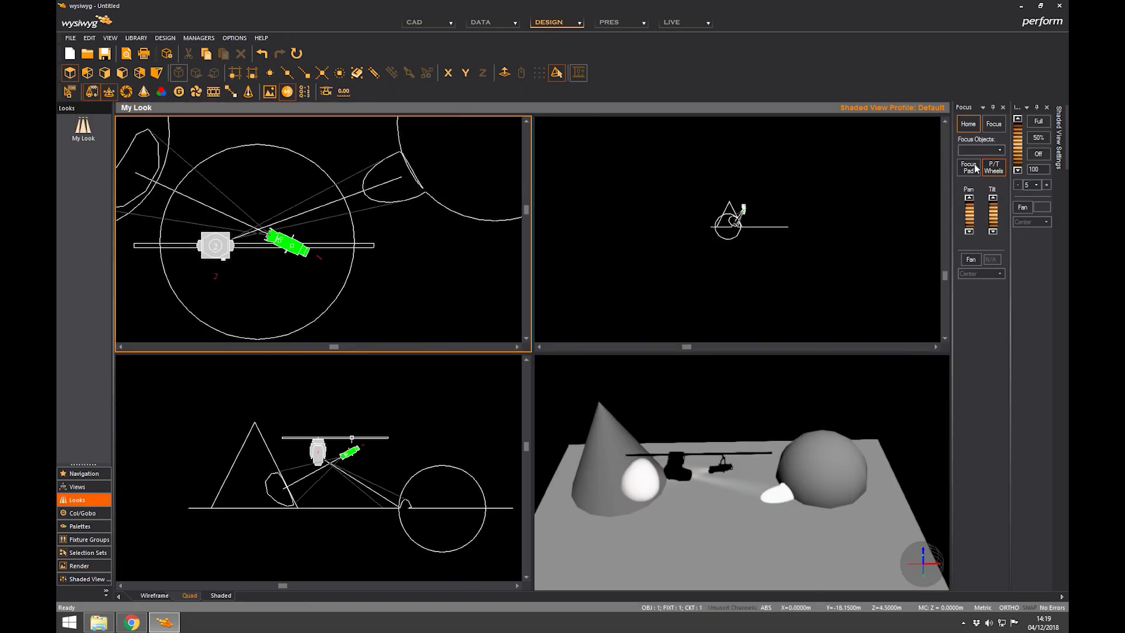
Step: Dim the Source 4 fixture on the cone to 51 percent intensity and deselect it
left_click_drag(1020, 154, 1028, 187)
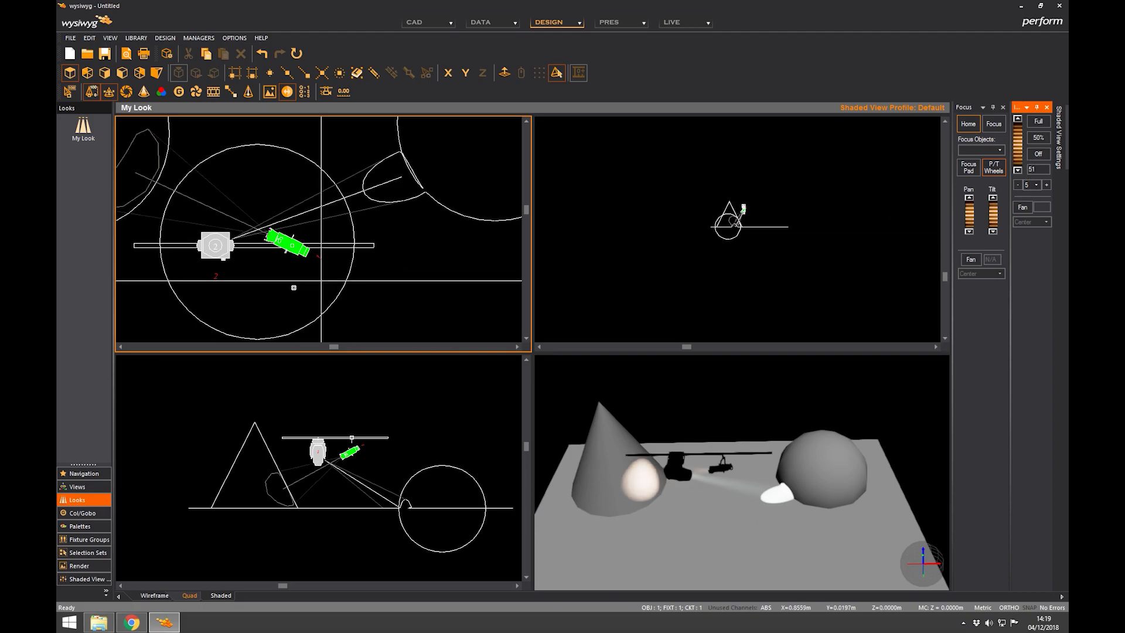
middle_click_drag(252, 279, 259, 276)
left_click(259, 276)
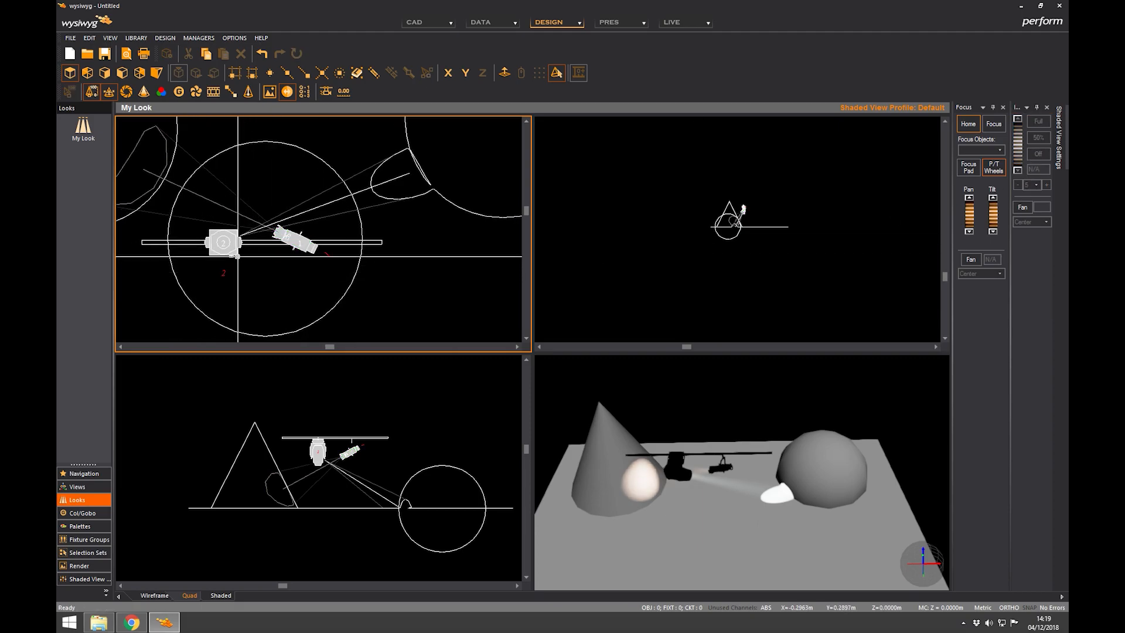
Step: Select the MAC Viper Performance and adjust its pan and tilt with the wheels and focus pad to aim at the sphere's front
left_click(224, 242)
middle_click_drag(262, 261, 274, 260)
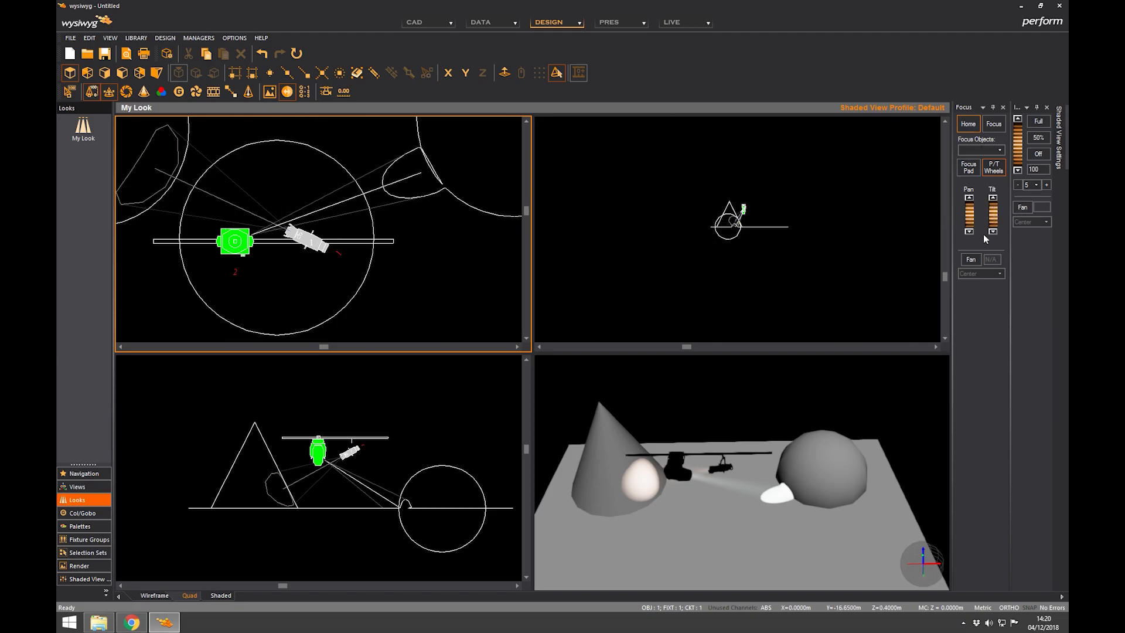
left_click_drag(992, 219, 970, 213)
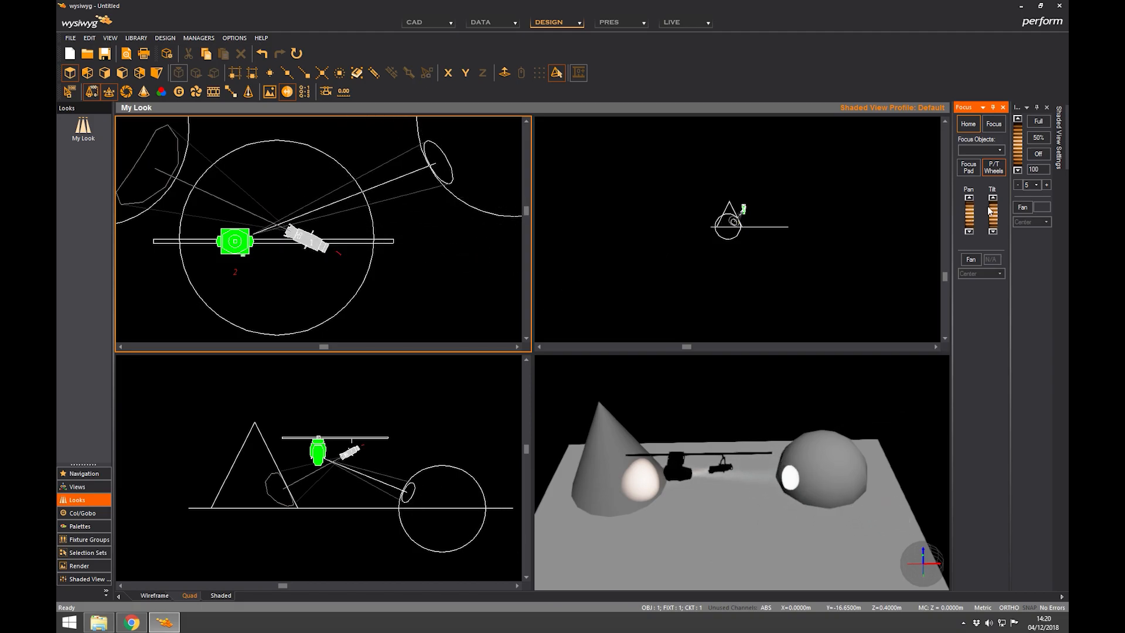
left_click(969, 169)
left_click_drag(983, 207, 981, 202)
left_click_drag(981, 204, 981, 205)
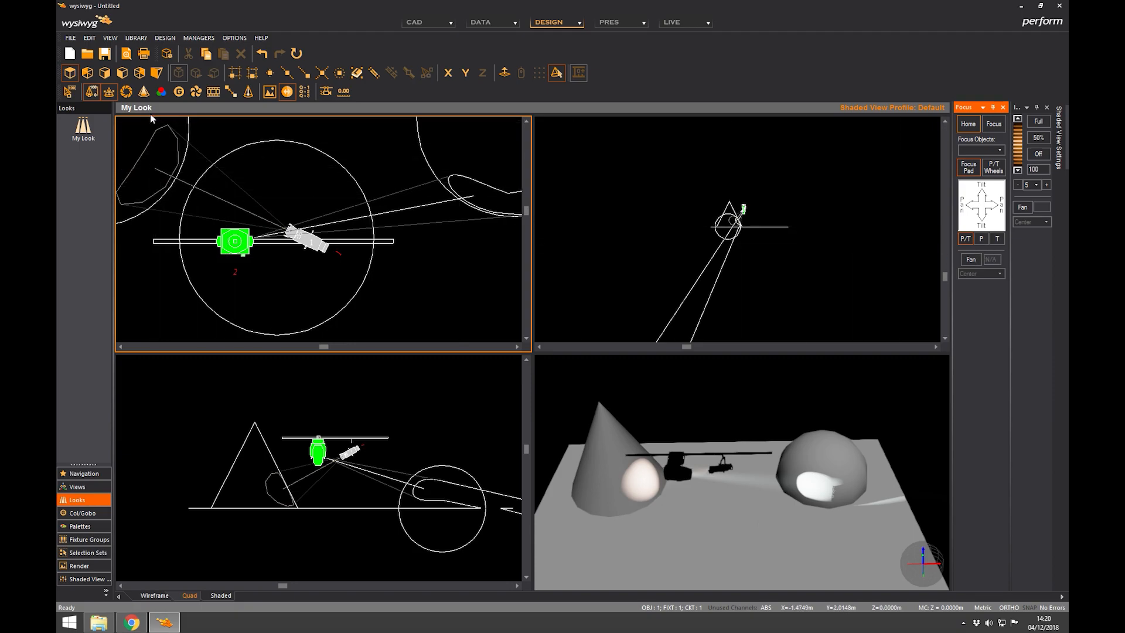
Step: Open the colour controls, mix cyan at RGB 17, 202, 237, and try the wheel colours, ending on orange
left_click(161, 92)
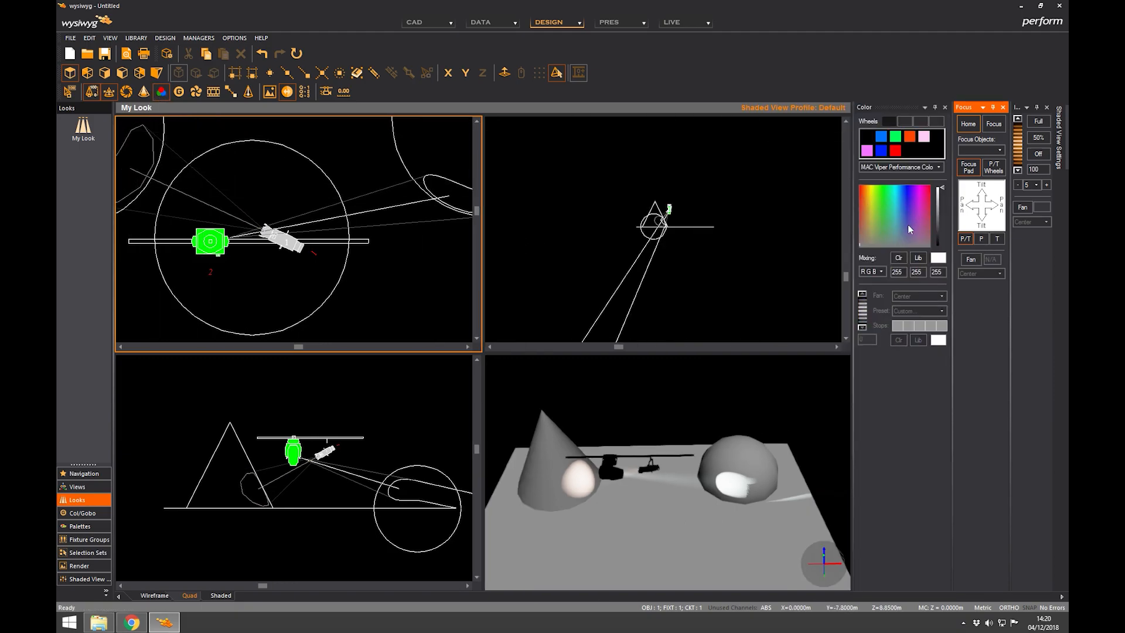
mouse_move(905, 208)
left_mouse_down()
mouse_move(912, 199)
mouse_move(897, 193)
left_mouse_up()
left_click(882, 153)
left_click(896, 152)
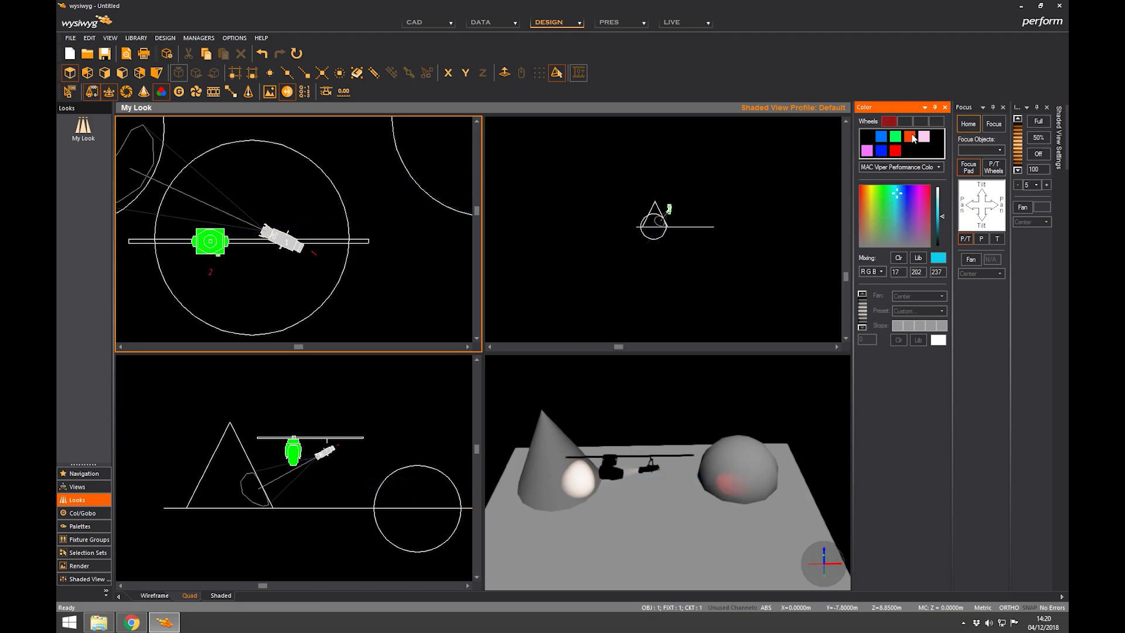
left_click(911, 137)
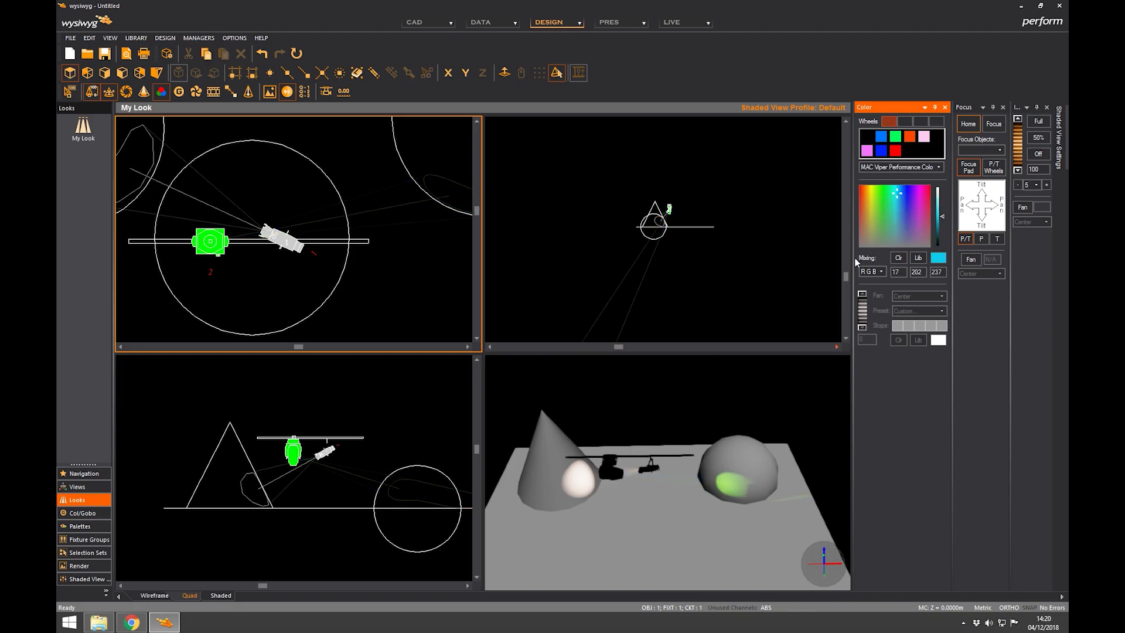
Step: Clear the MAC Viper's colour mixing to RGB 255, 255, 255 and check the available colour wheels
left_click_drag(879, 200, 940, 184)
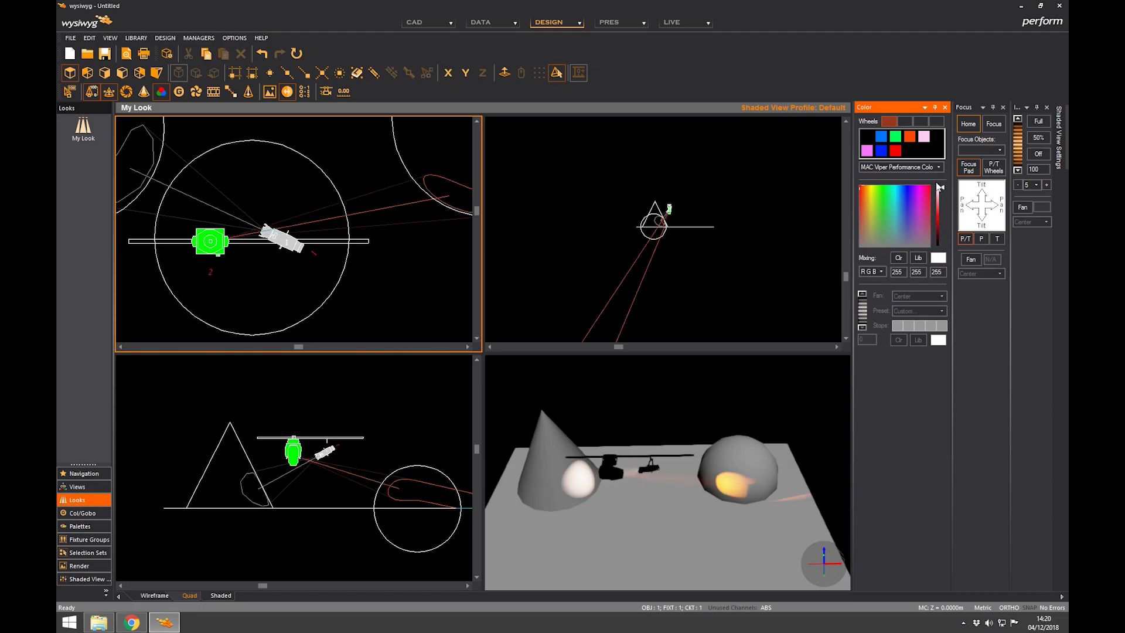
left_click(898, 259)
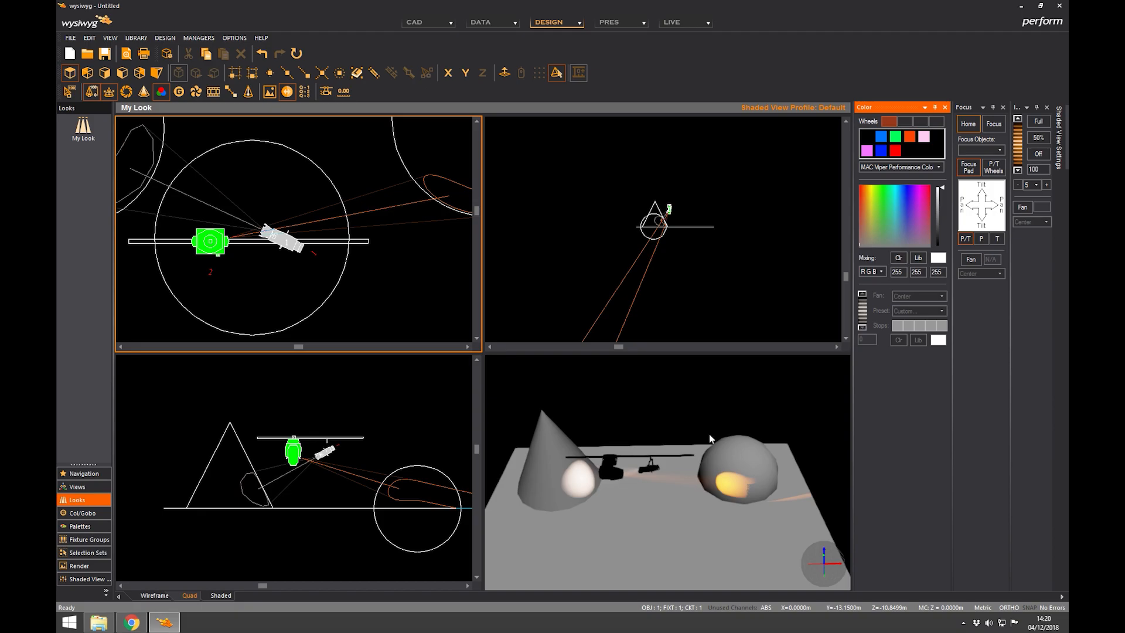
left_click(940, 170)
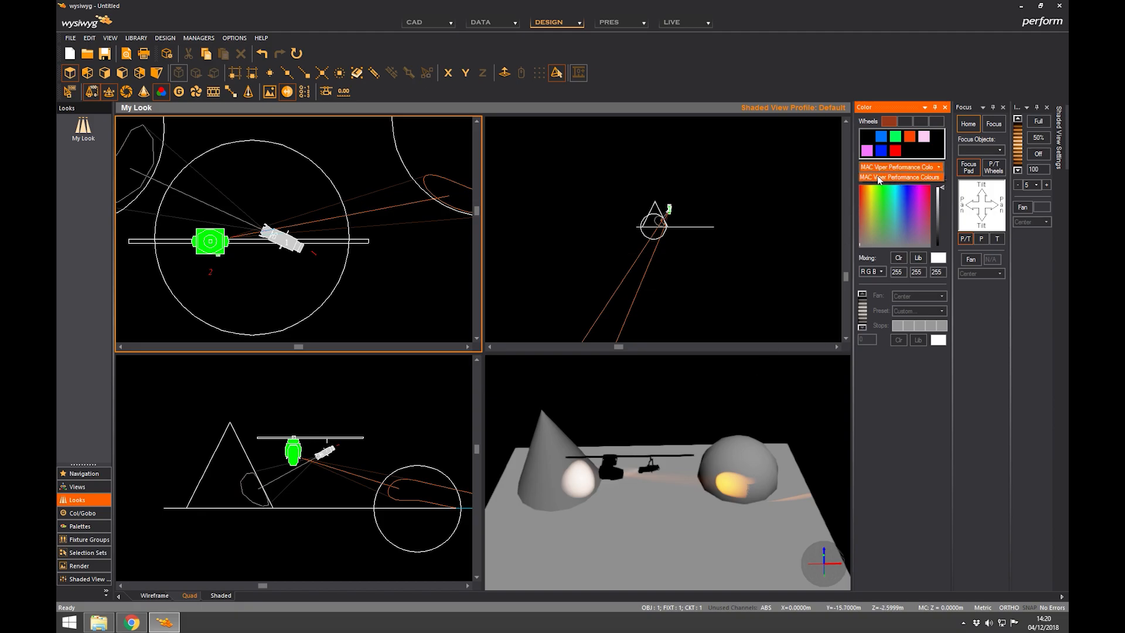
left_click(940, 169)
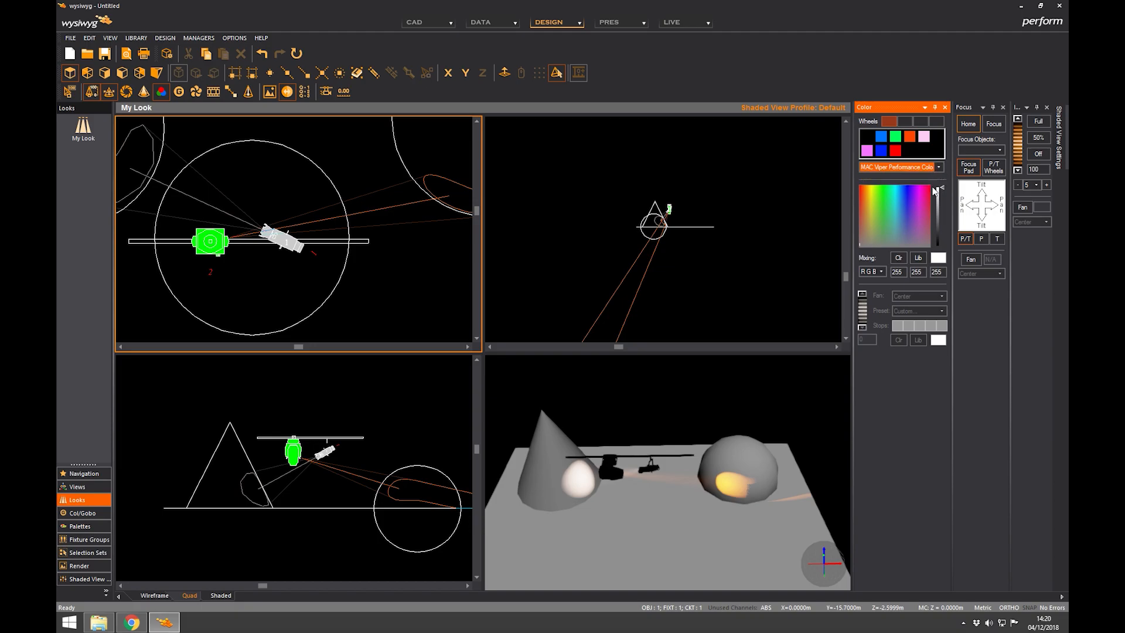
Step: Open the gobo controls, insert the streaked-line gobo from the MAC Viper Performance gobo wheel, and rotate it
left_click(179, 91)
left_click(816, 160)
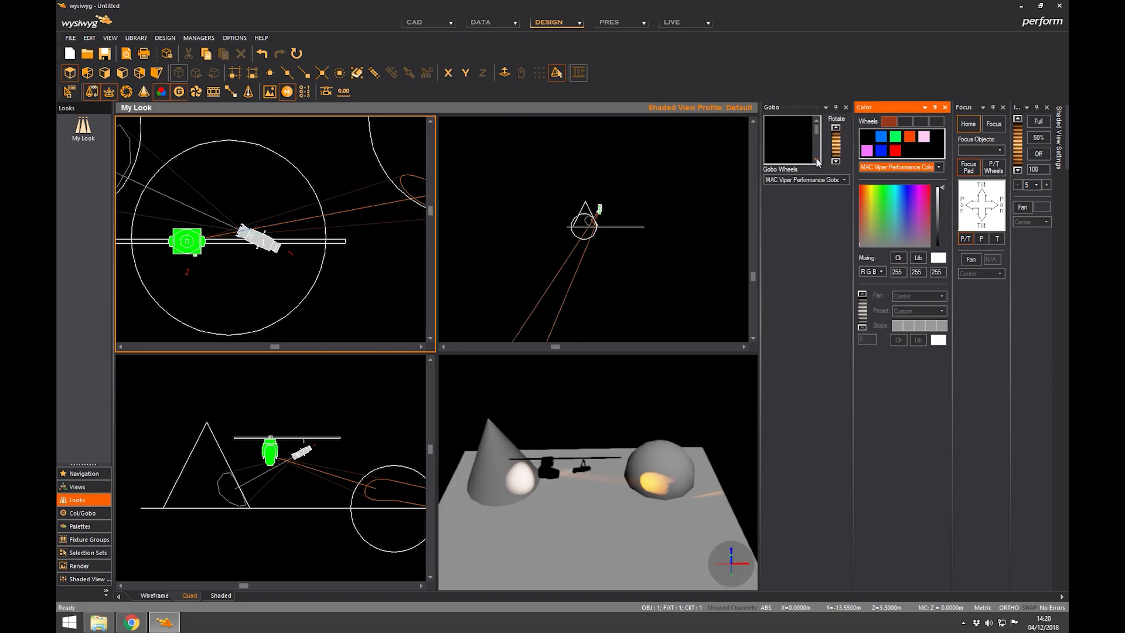
left_click(842, 180)
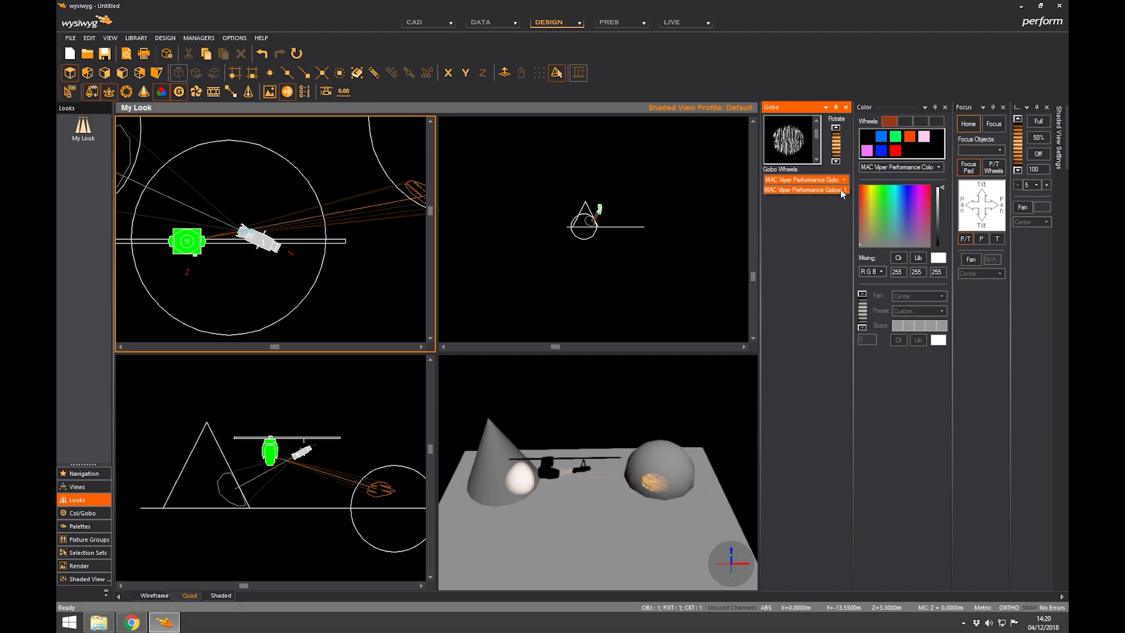
left_click(817, 159)
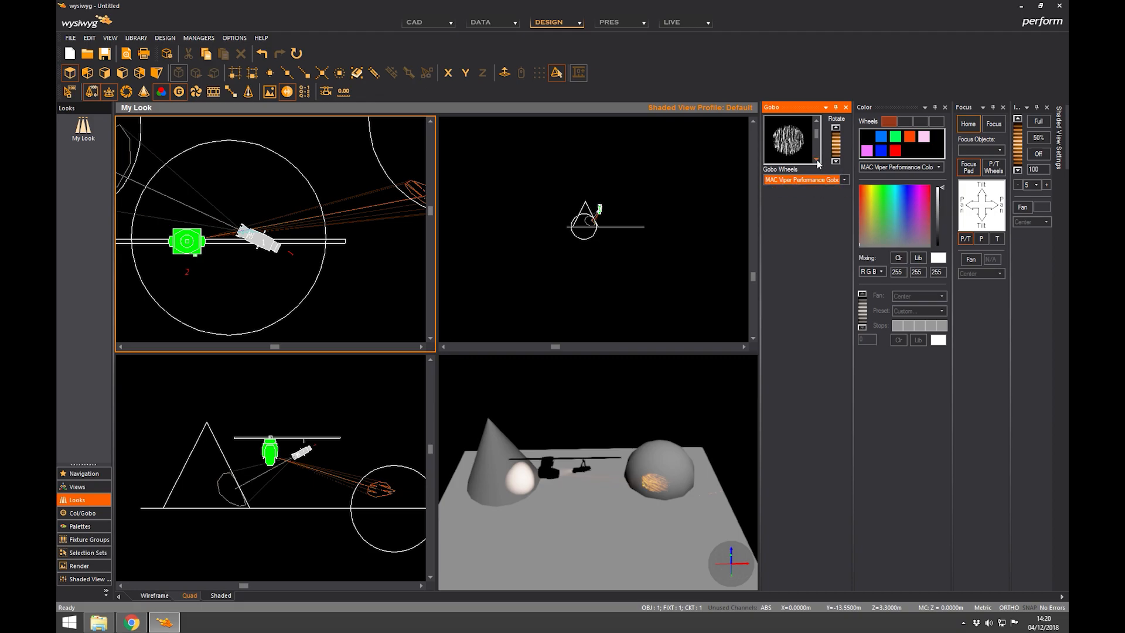
left_click(817, 160)
left_click(817, 159)
left_click_drag(835, 143, 838, 110)
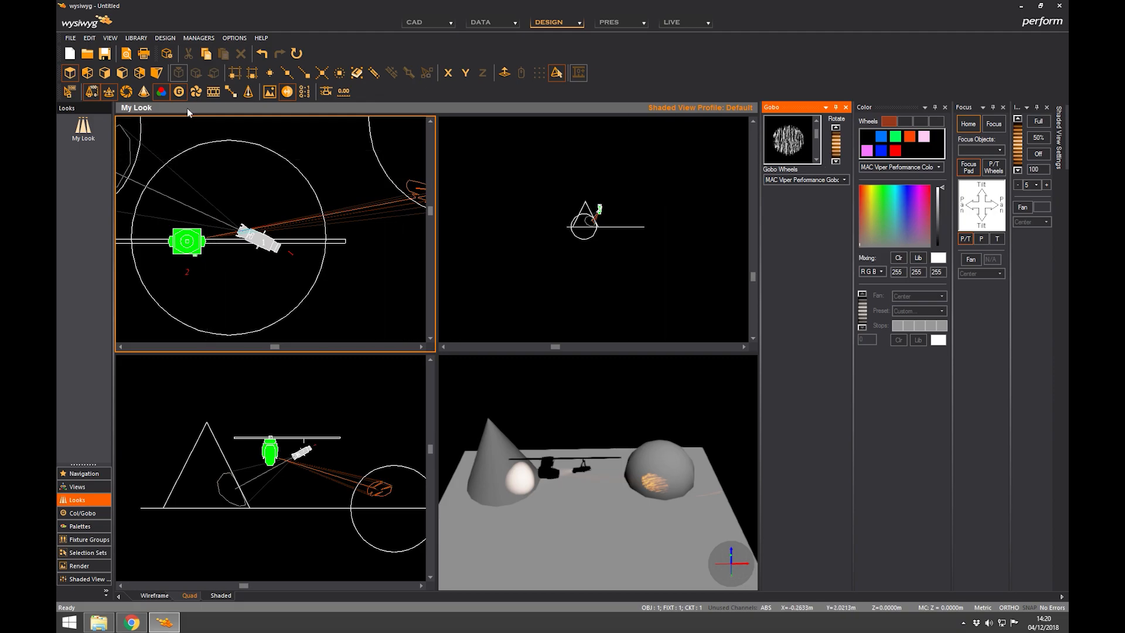
Step: Open the prism controls and insert the circular prism, comparing the beam on the sphere up close with and without it
left_click(197, 92)
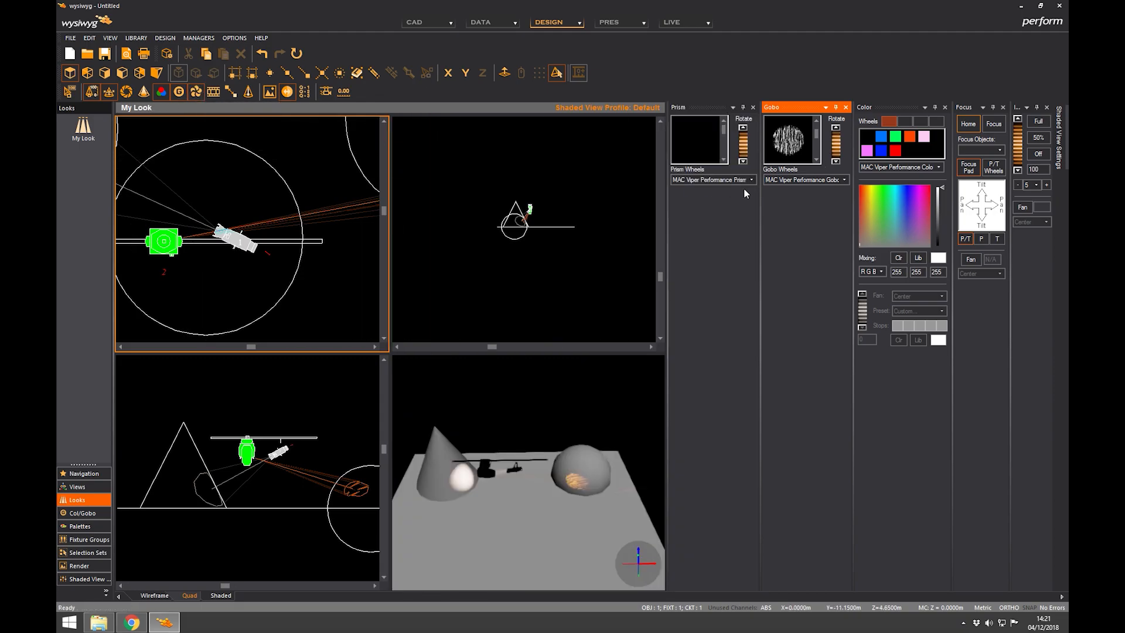
left_click(724, 160)
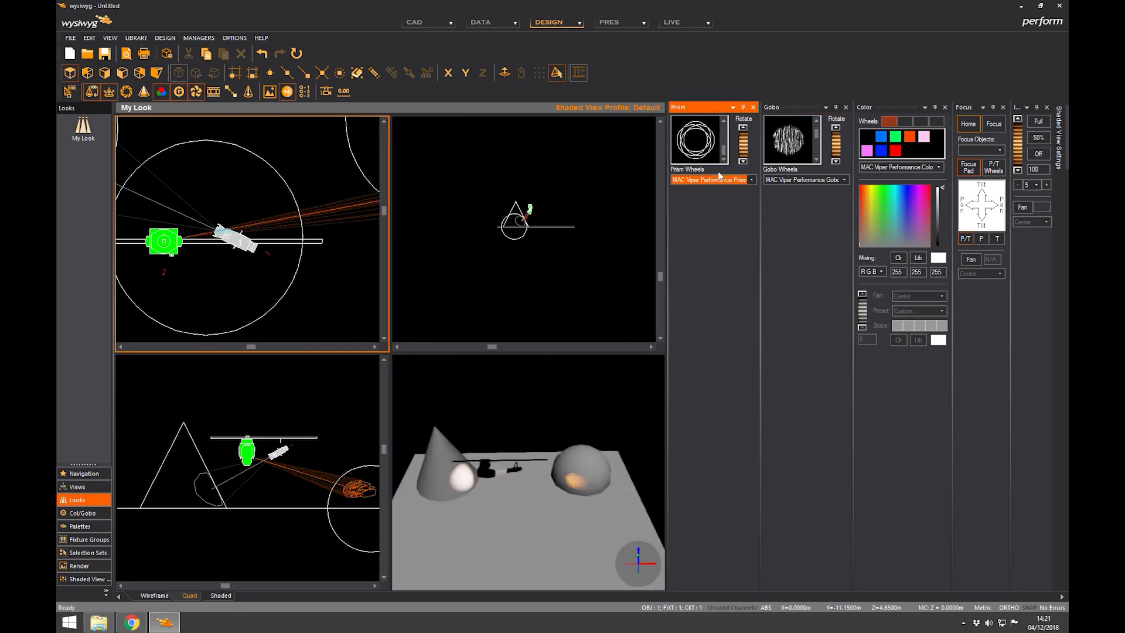
left_click(724, 120)
left_click(722, 160)
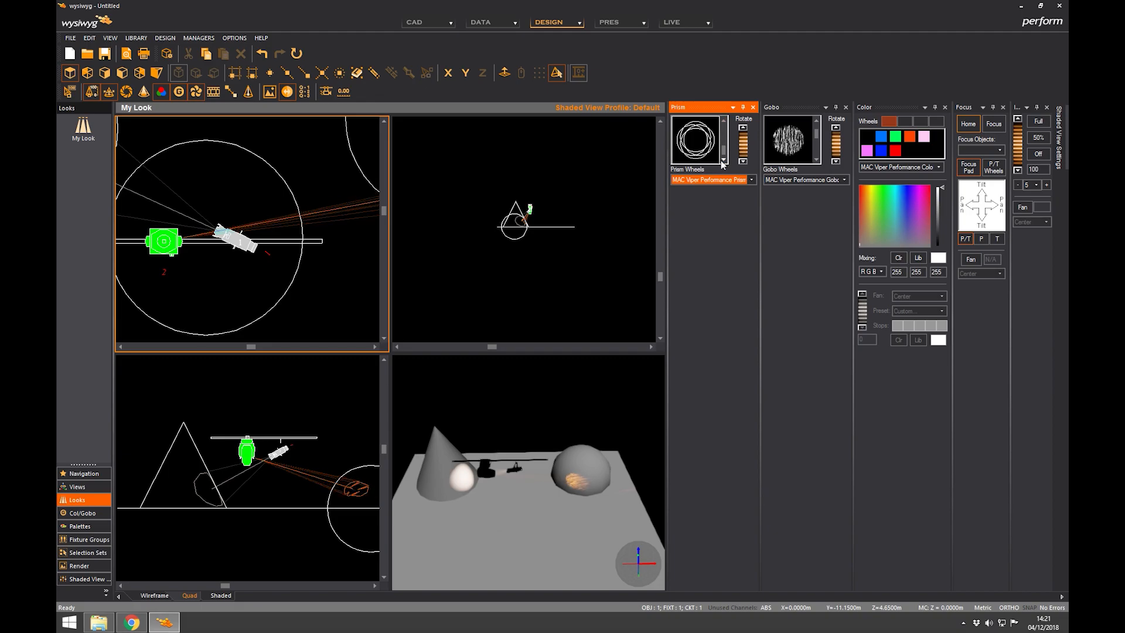
left_click(597, 450)
scroll(595, 450, "up", 6)
middle_click_drag(596, 450, 580, 435)
left_click(724, 121)
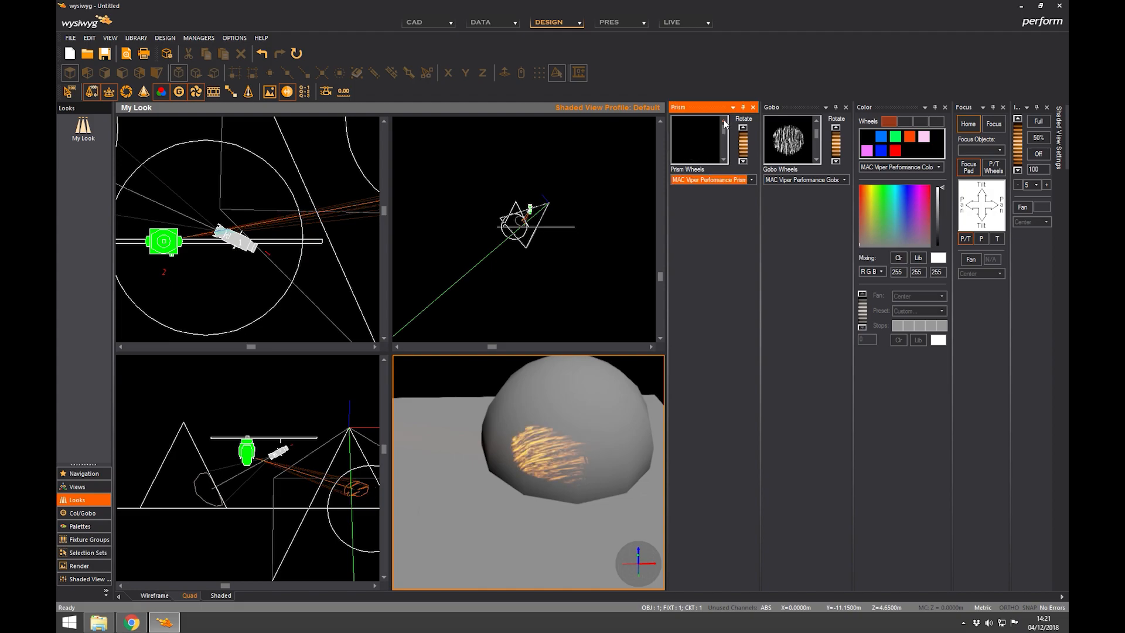
left_click(724, 162)
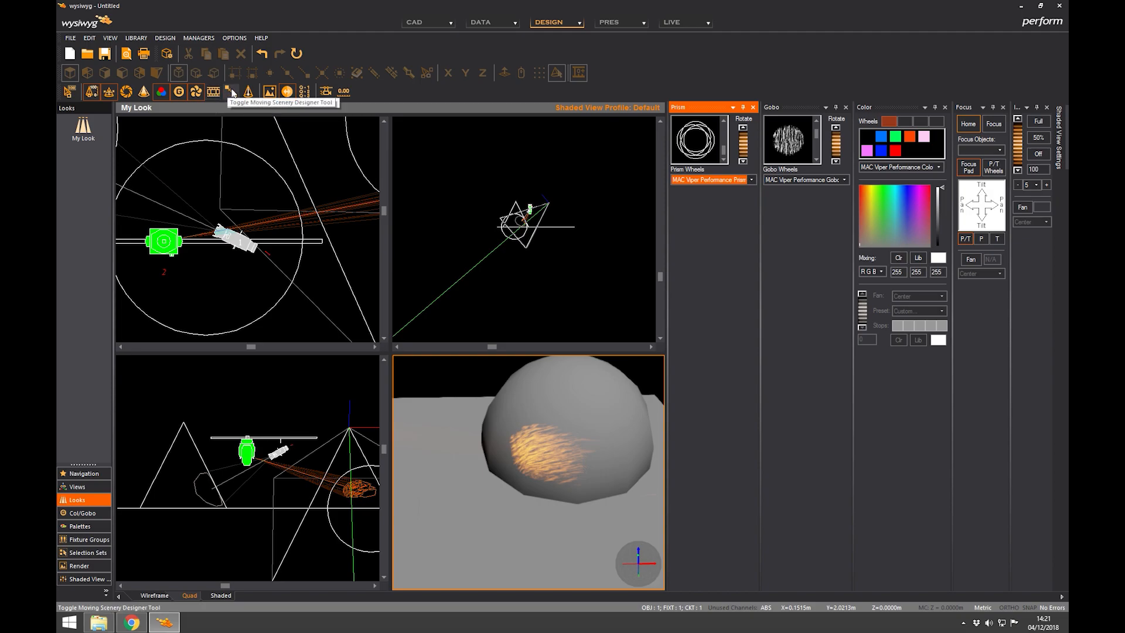
Step: Open the zoom and iris controls and dock them in the same column as the intensity controls
left_click(143, 92)
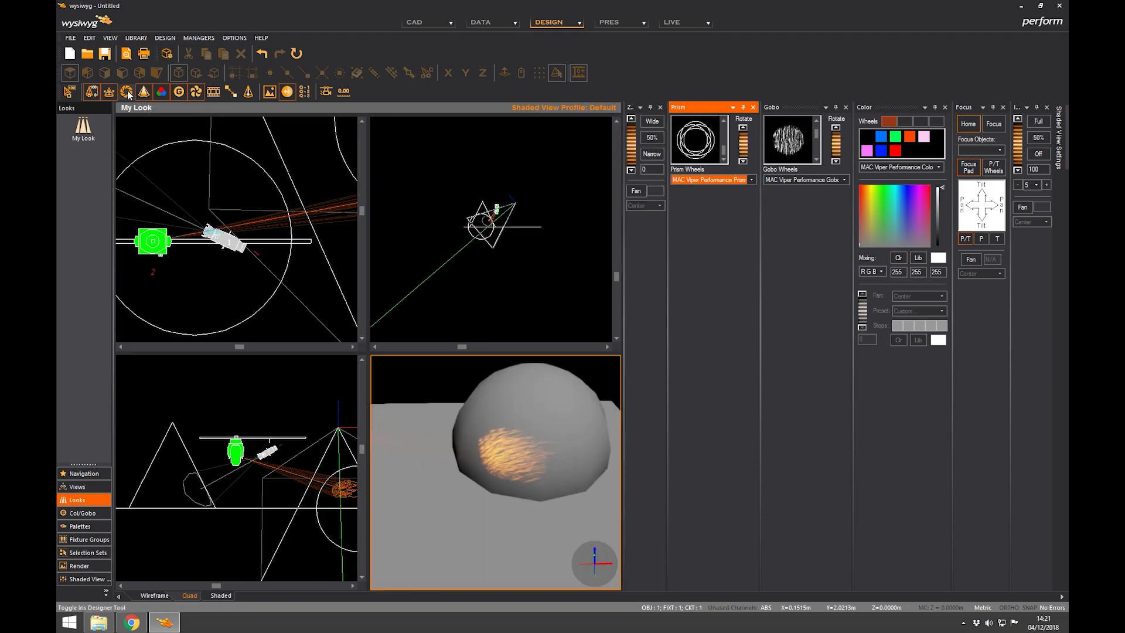
left_click(127, 92)
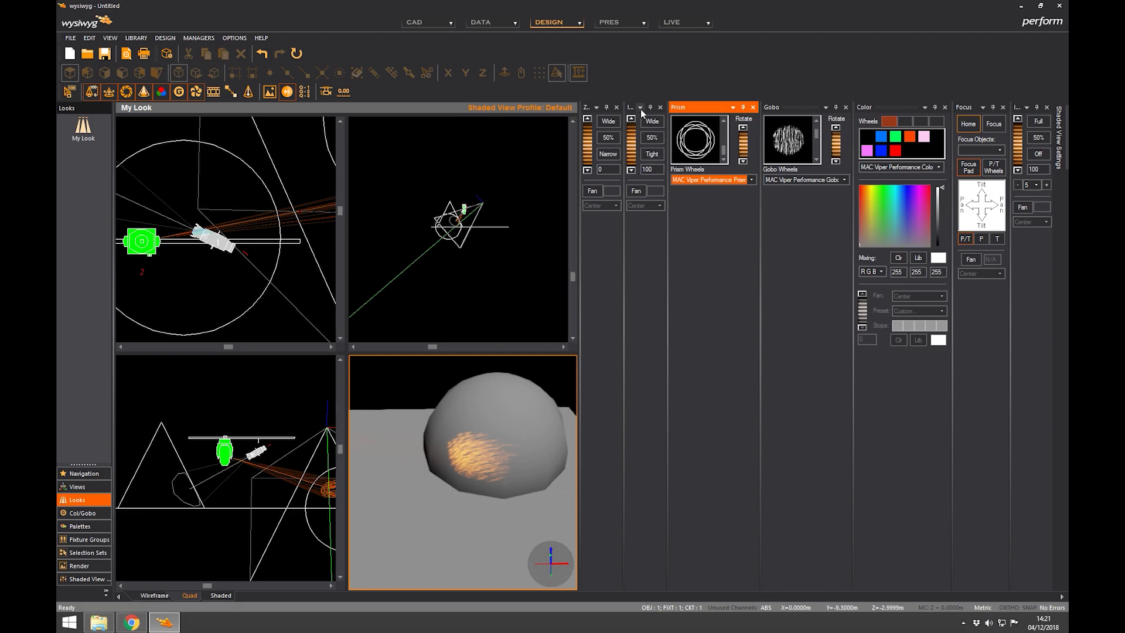
left_click_drag(642, 110, 1031, 374)
left_click_drag(636, 109, 1027, 344)
left_click_drag(1027, 110, 1032, 313)
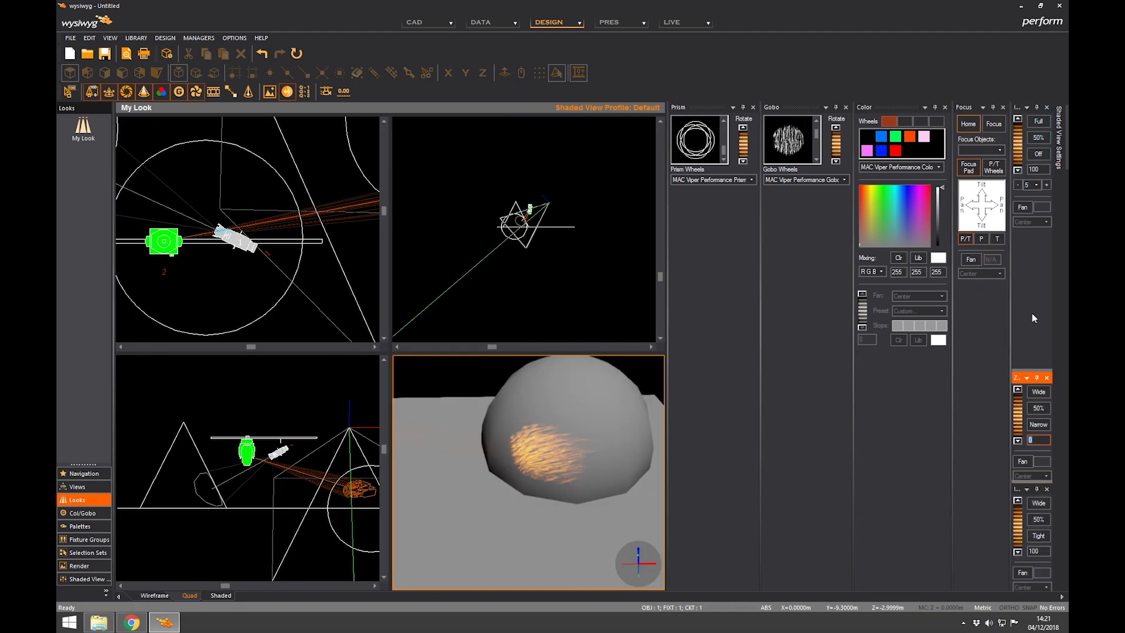
Step: Dock the focus controls between intensity and zoom, and stack the prism and gobo controls below the colour controls
left_click_drag(965, 107, 1022, 262)
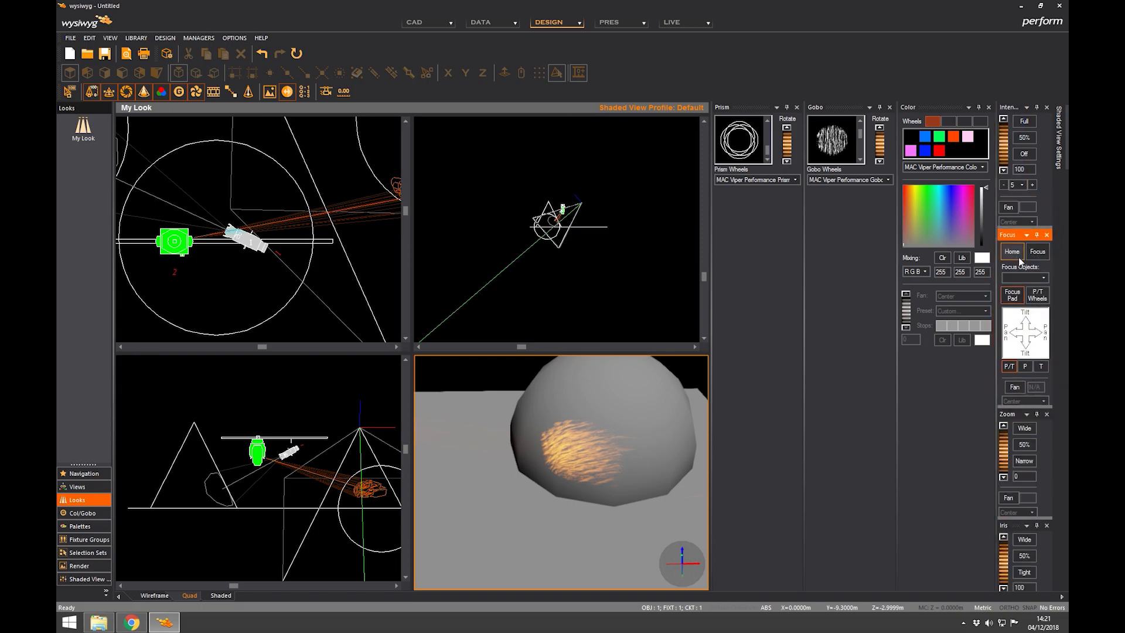
left_click_drag(829, 108, 950, 373)
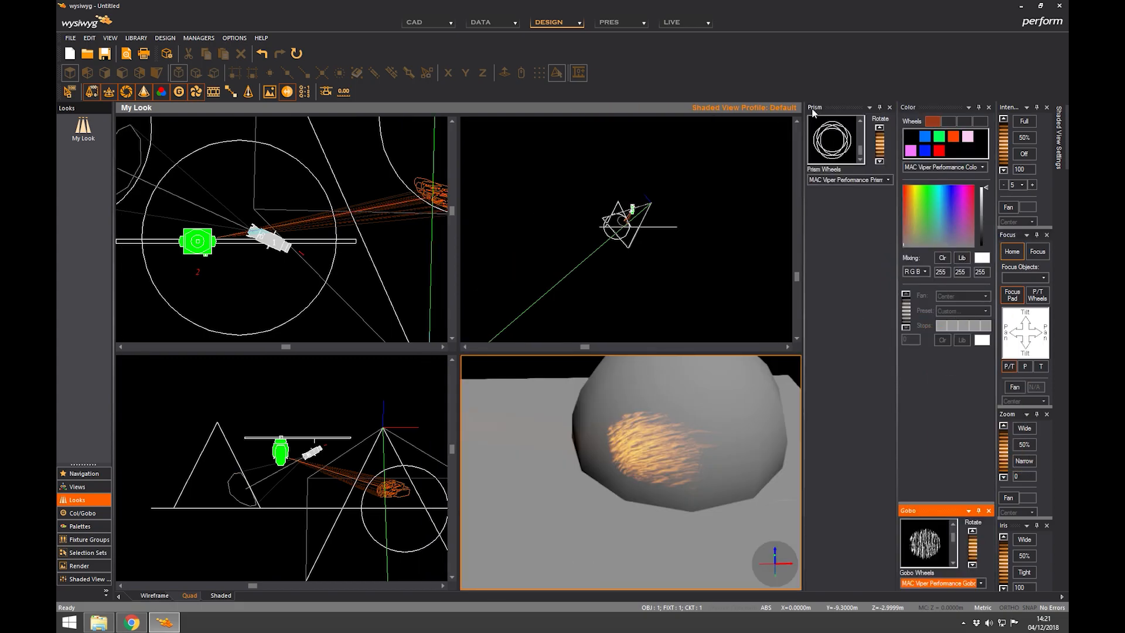
left_click_drag(829, 108, 947, 322)
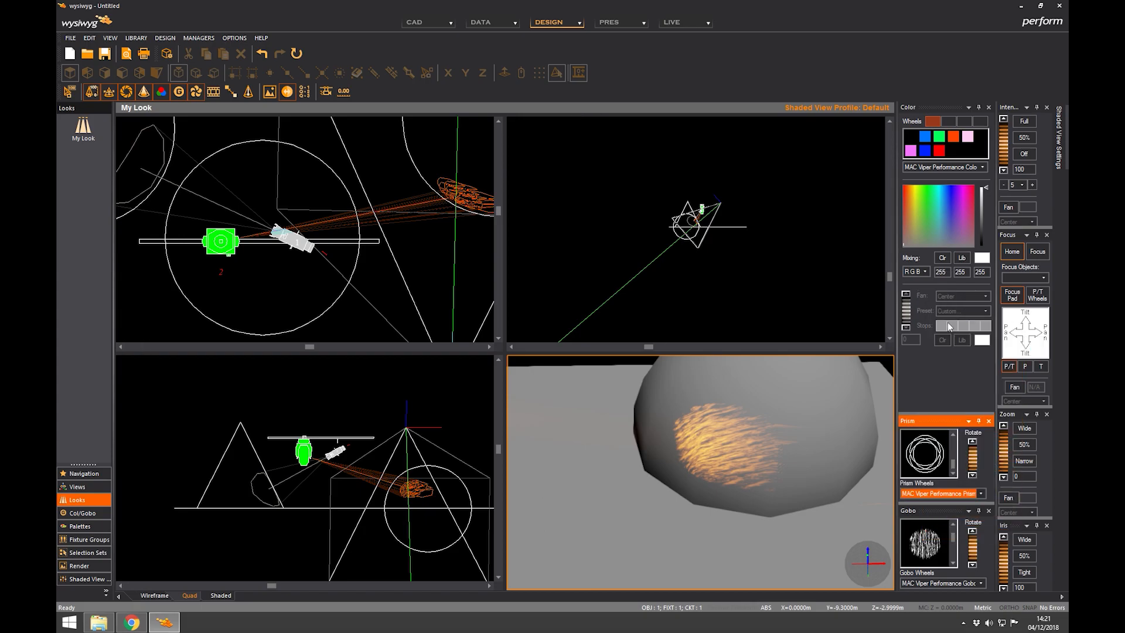
left_click(937, 392)
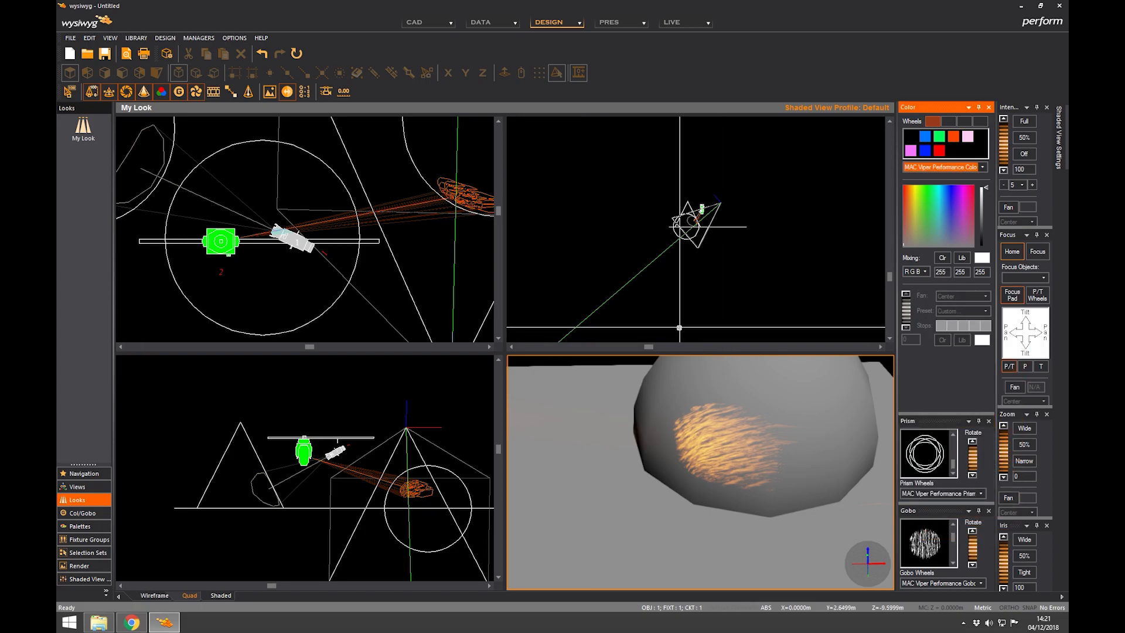
Step: Reframe the shaded view so that both the lit cone and the sphere are in view
middle_click_drag(333, 243, 336, 226)
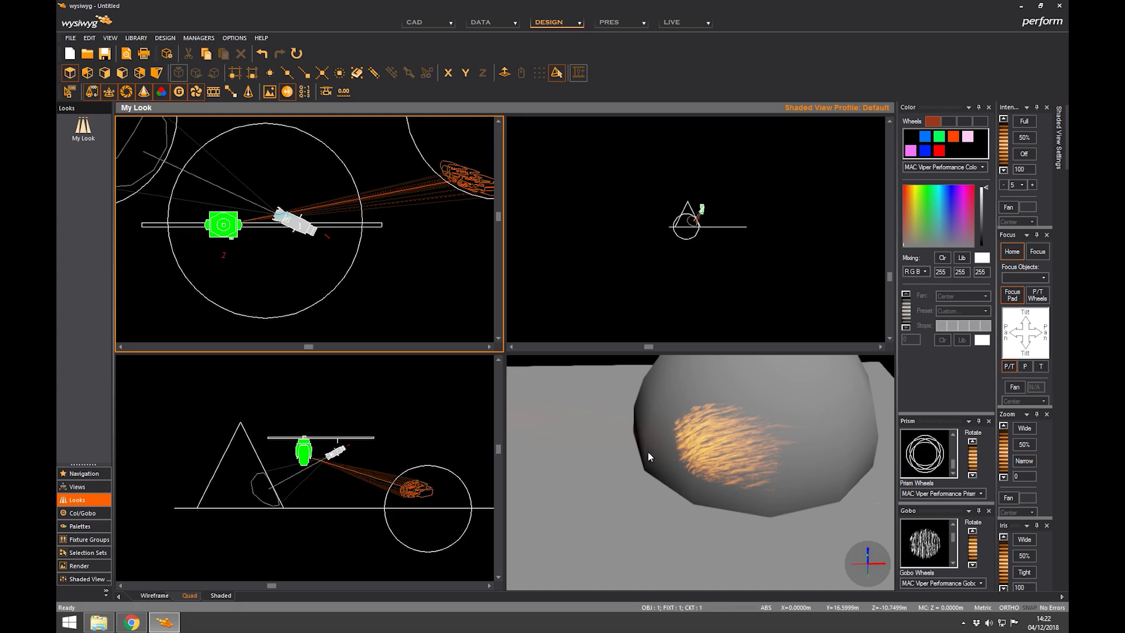
scroll(644, 459, "down", 6)
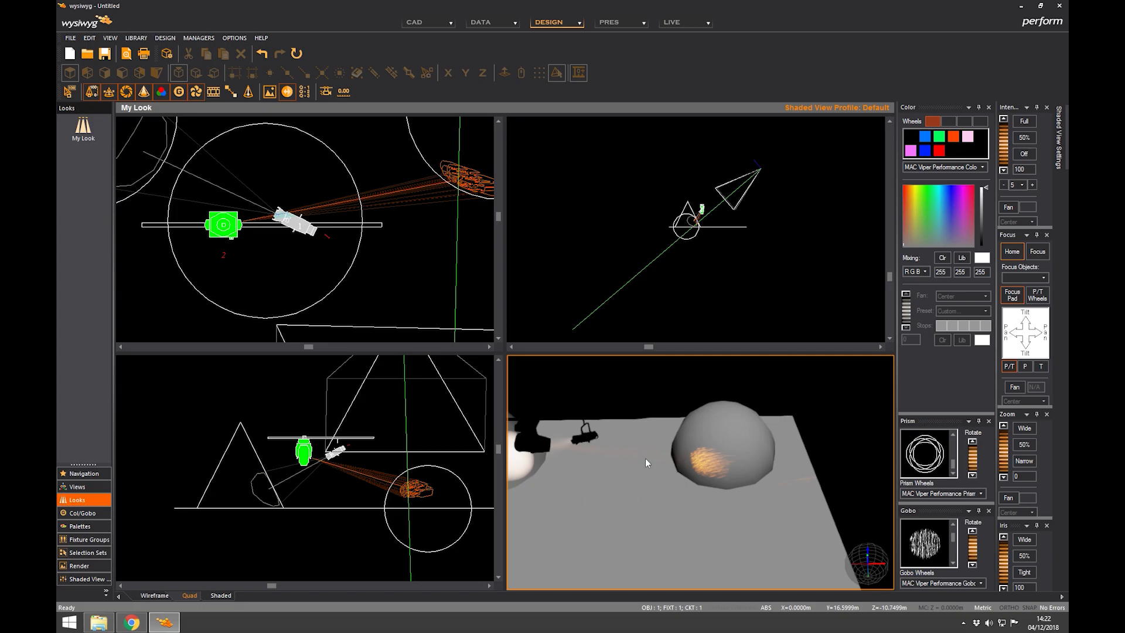
middle_click_drag(653, 460, 677, 459)
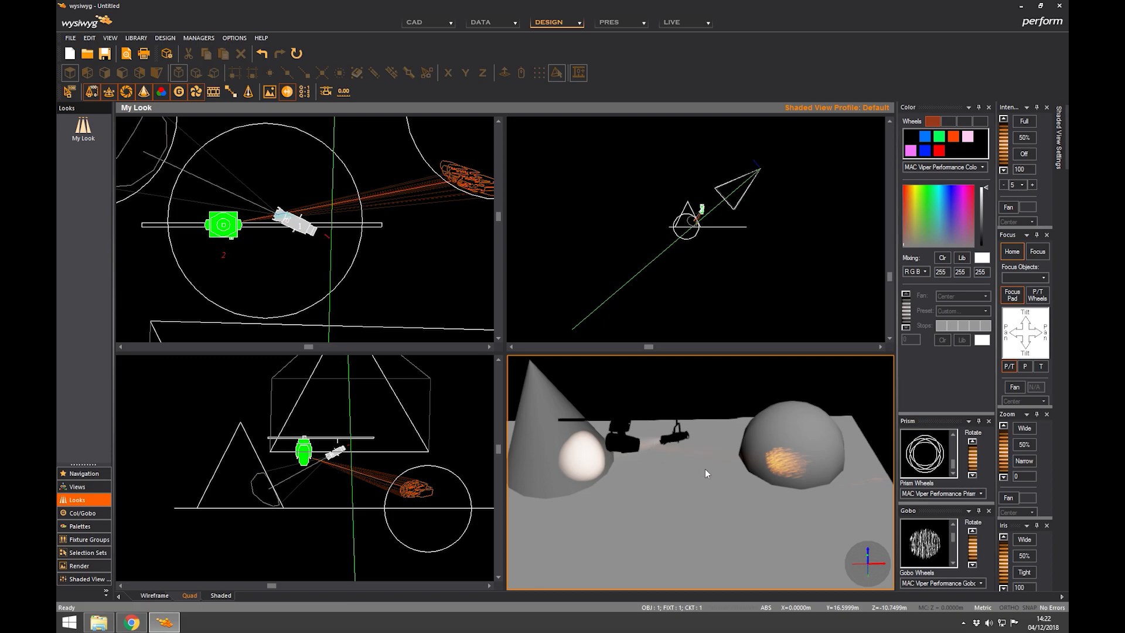
middle_click_drag(714, 480, 716, 480)
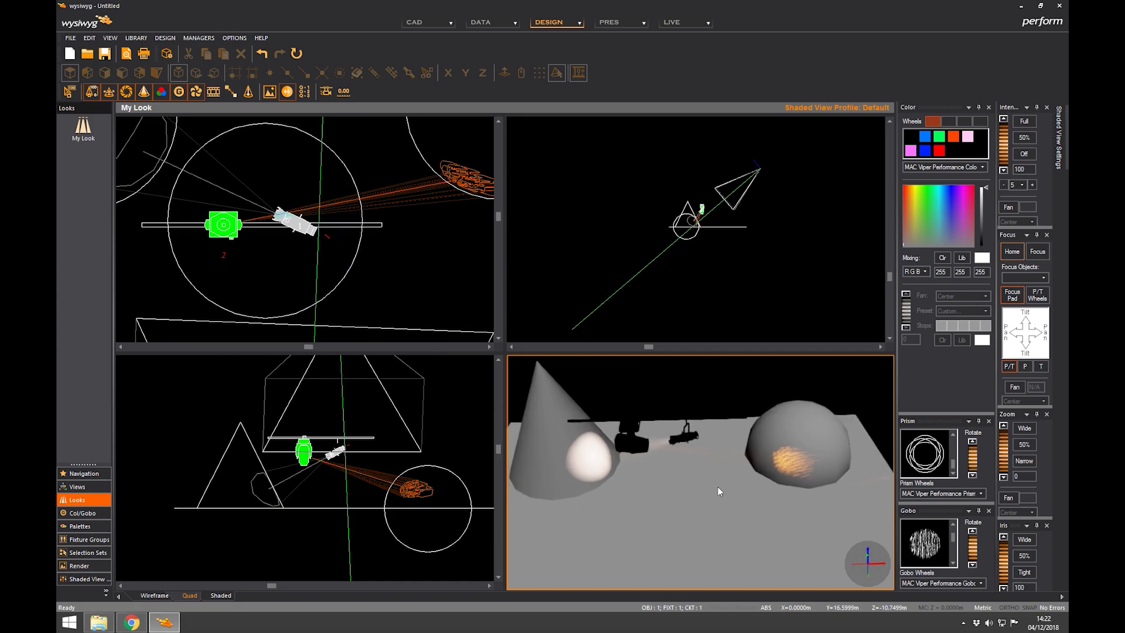